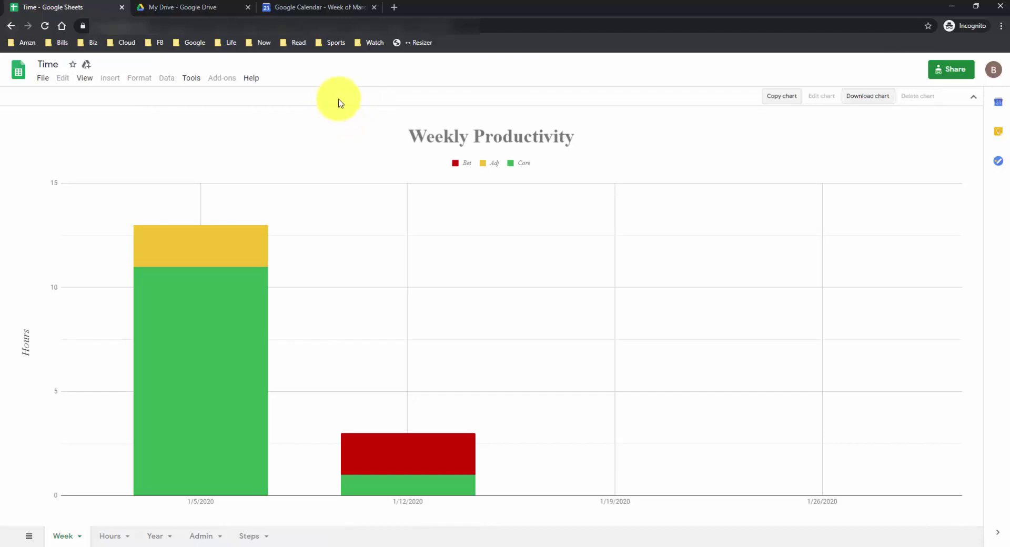
Make a copy of the Time workbook and name it 'Time Tracker'
{"action": "left_click", "coordinate": [39, 80]}
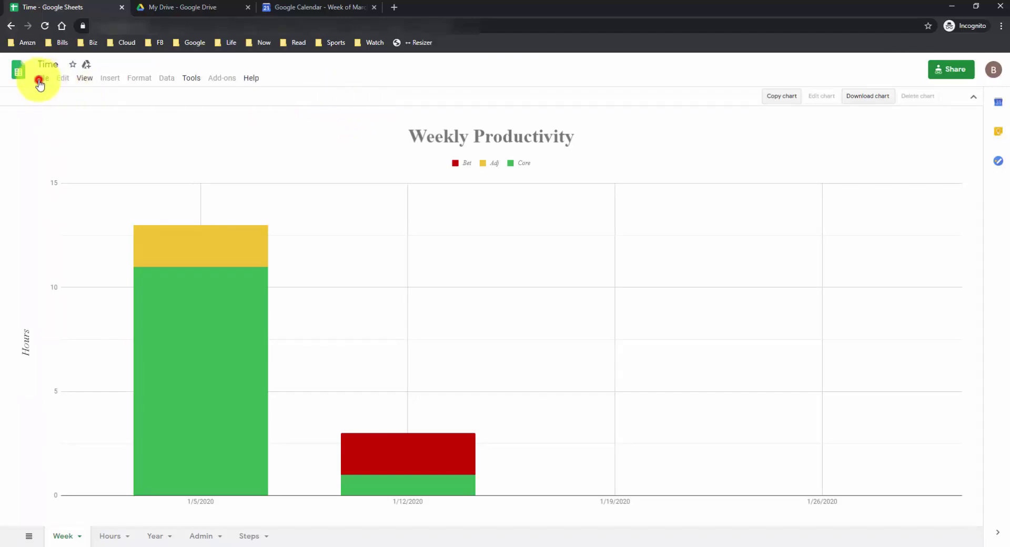
{"action": "left_click", "coordinate": [76, 176]}
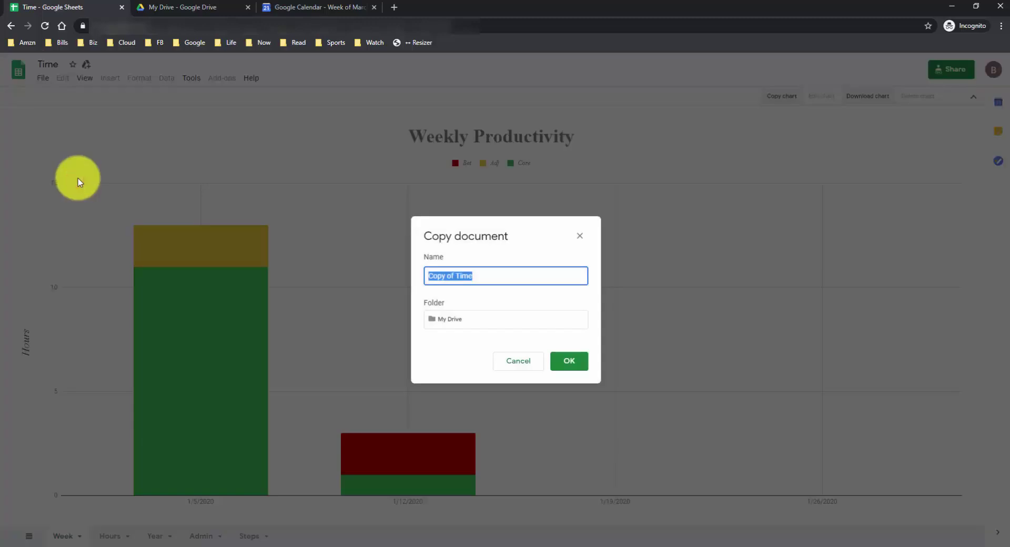
{"action": "left_click", "coordinate": [487, 276]}
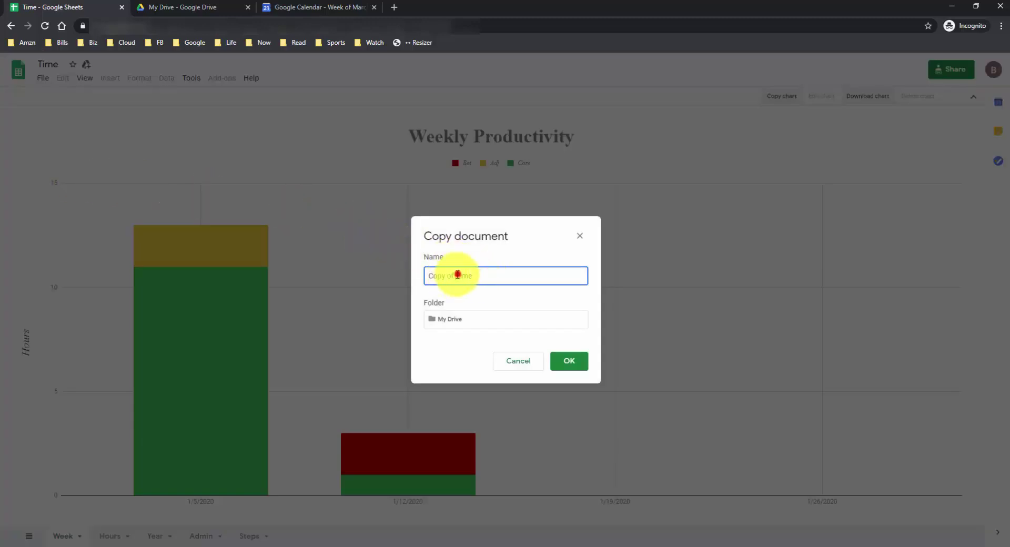
{"action": "left_click_drag", "start_coordinate": [458, 274], "coordinate": [370, 273]}
{"action": "key", "text": "BackSpace"}
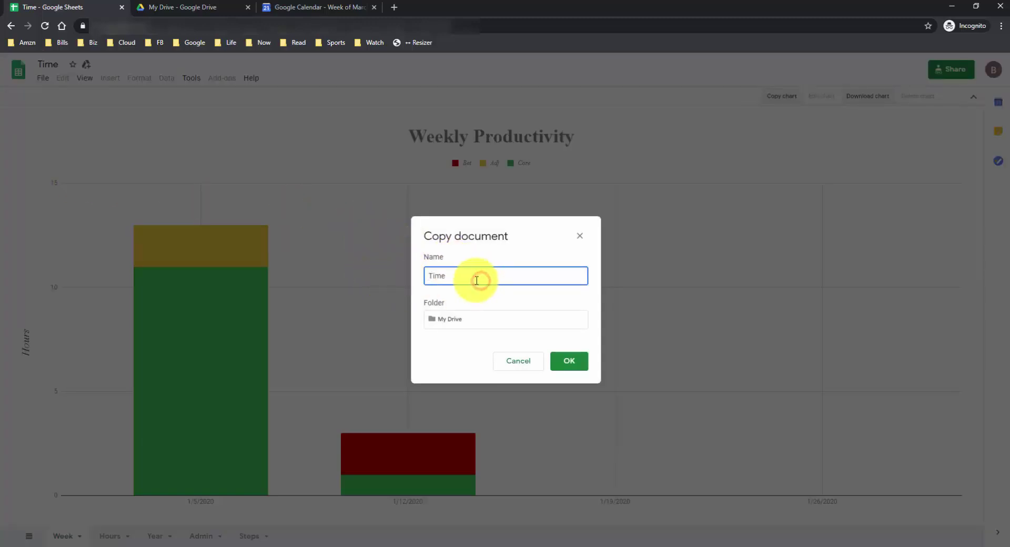
{"action": "left_click", "coordinate": [476, 280]}
{"action": "type", "text": "Tracker"}
{"action": "left_click", "coordinate": [571, 360]}
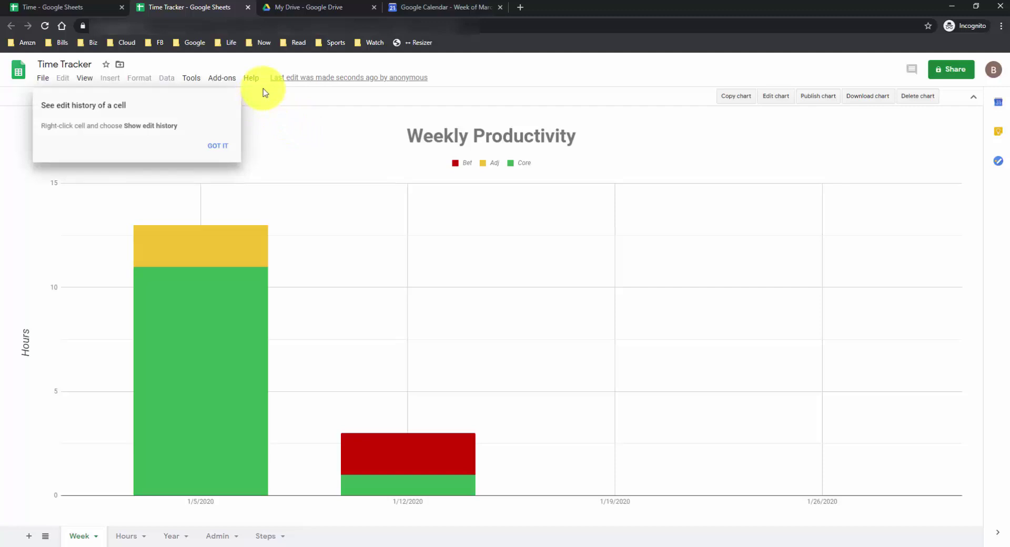
Dismiss the edit-history tip and look through the Tracker menu's import and tracking options
{"action": "left_click", "coordinate": [220, 147]}
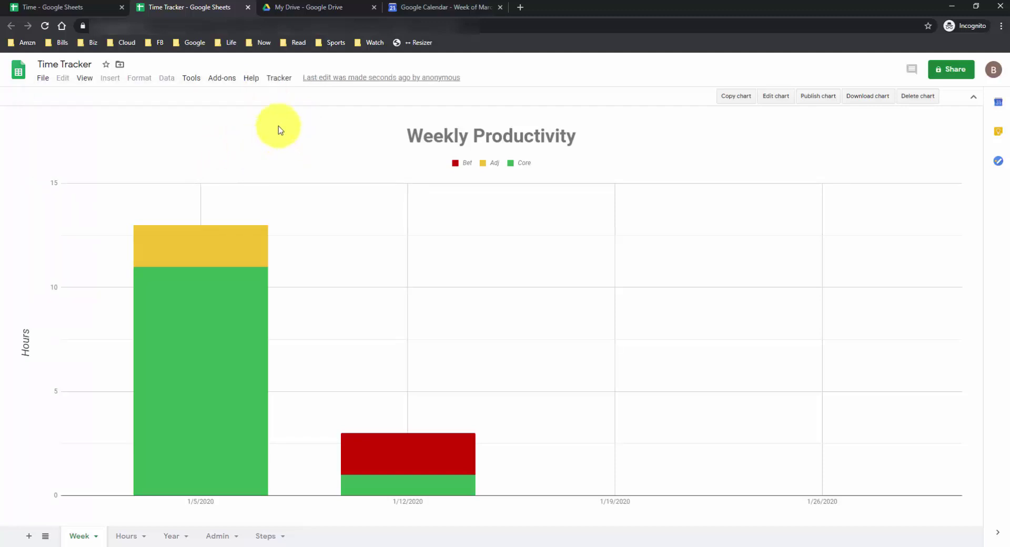
{"action": "left_click", "coordinate": [280, 79]}
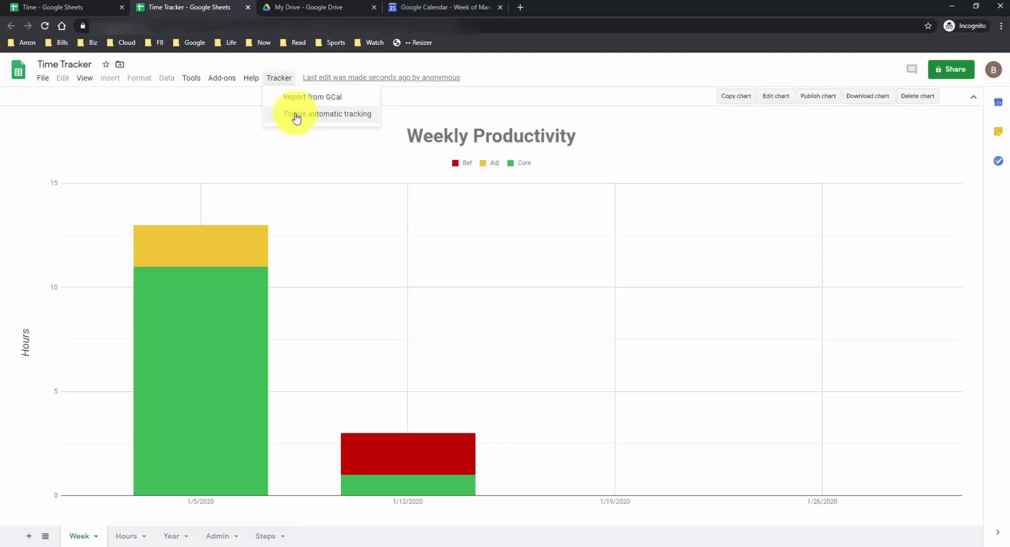
{"action": "left_click", "coordinate": [237, 102]}
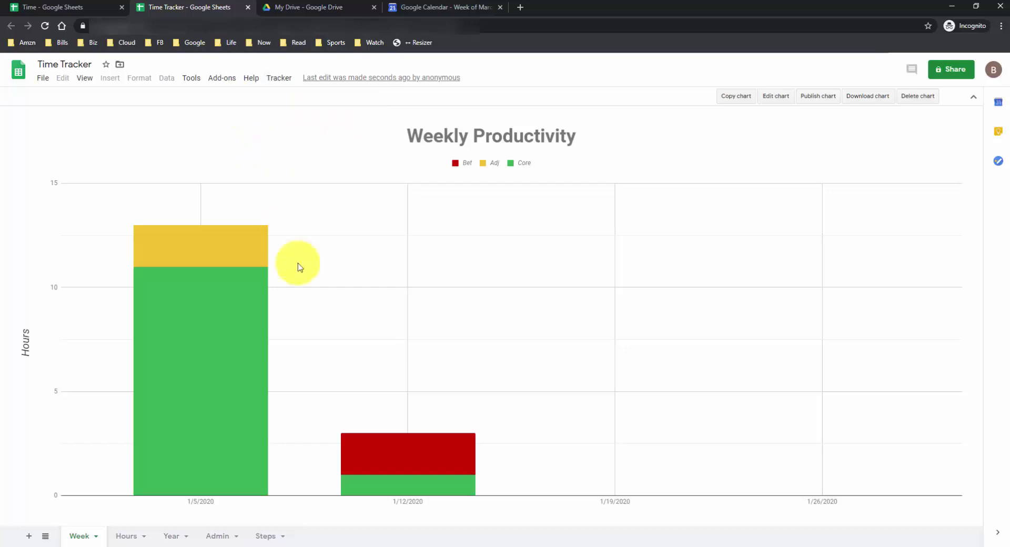
Review the Steps, Hours, Year and Week sheets, then switch to Google Calendar
{"action": "left_click", "coordinate": [273, 538]}
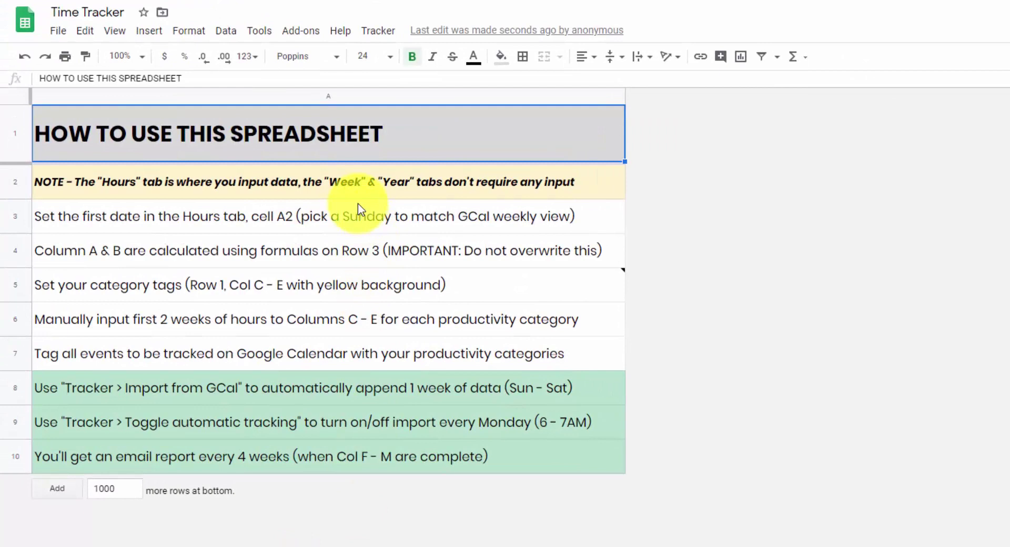
{"action": "left_click", "coordinate": [258, 184]}
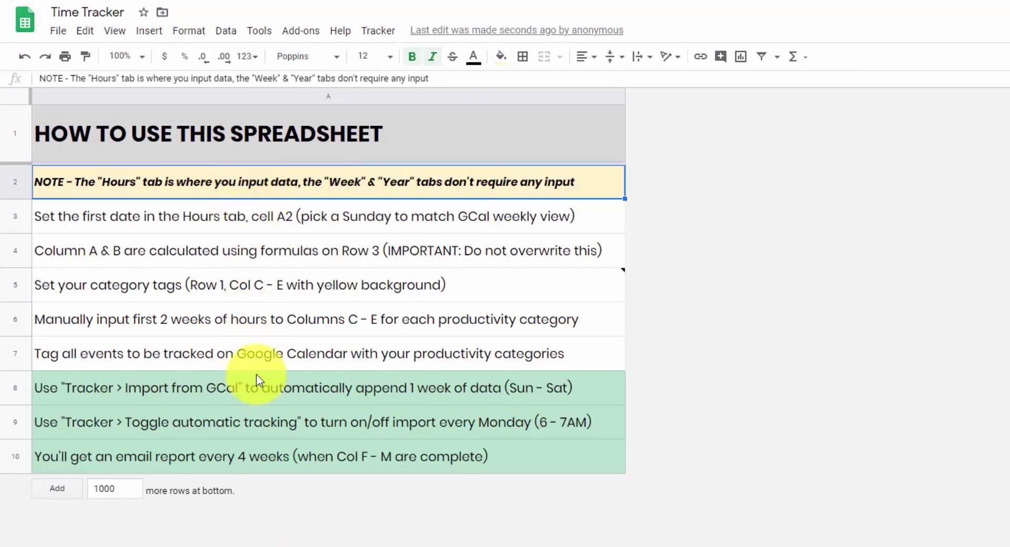
{"action": "left_click", "coordinate": [143, 534]}
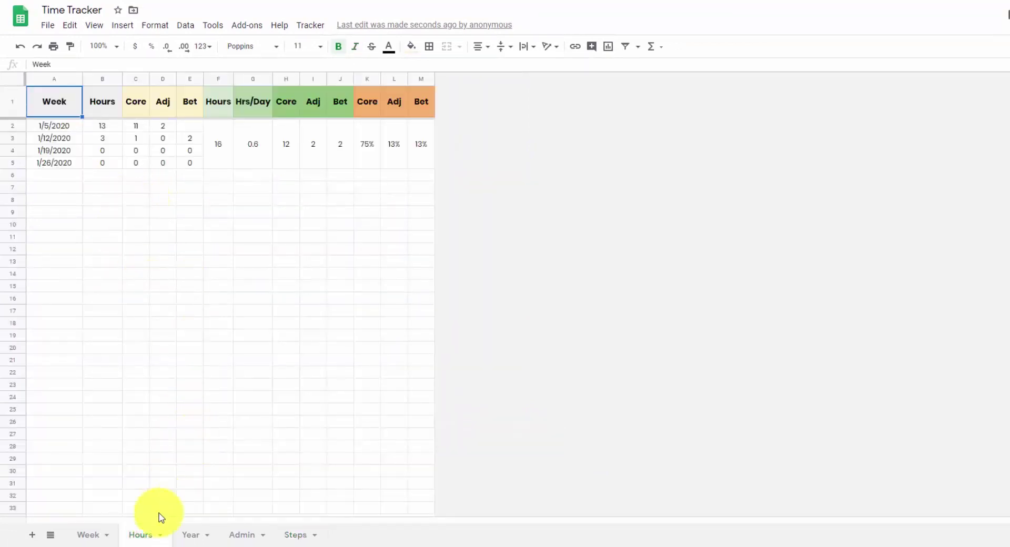
{"action": "left_click", "coordinate": [194, 537]}
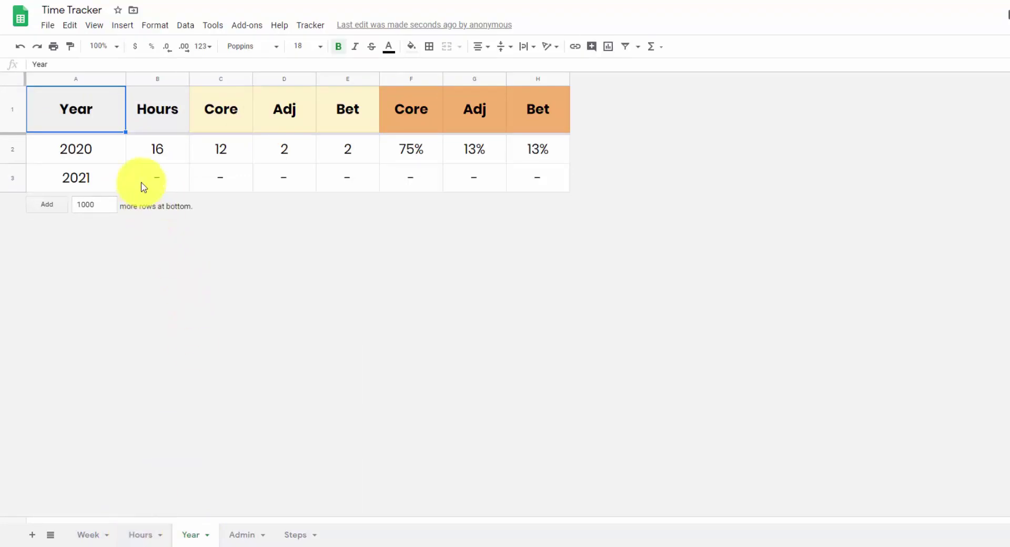
{"action": "left_click", "coordinate": [96, 535]}
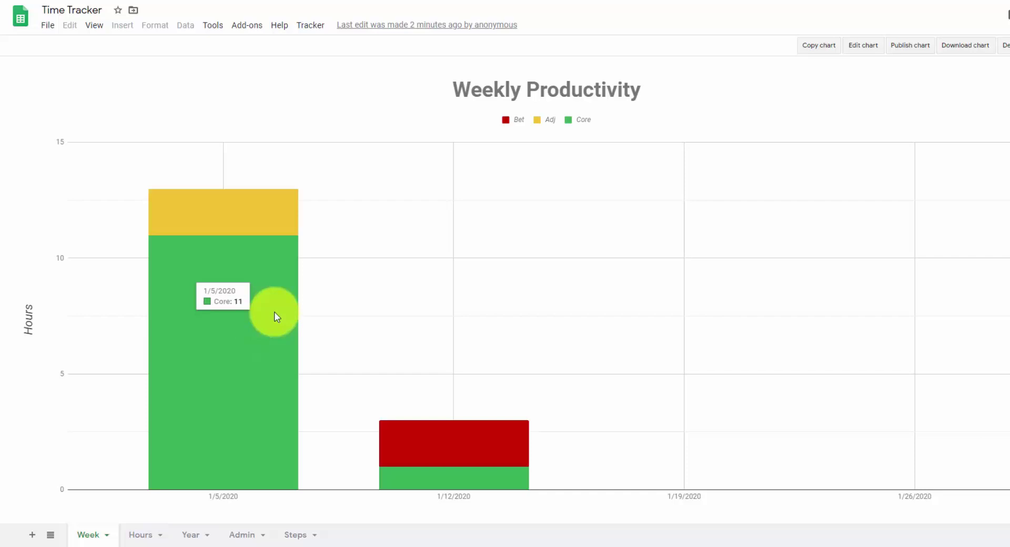
{"action": "left_click", "coordinate": [295, 535]}
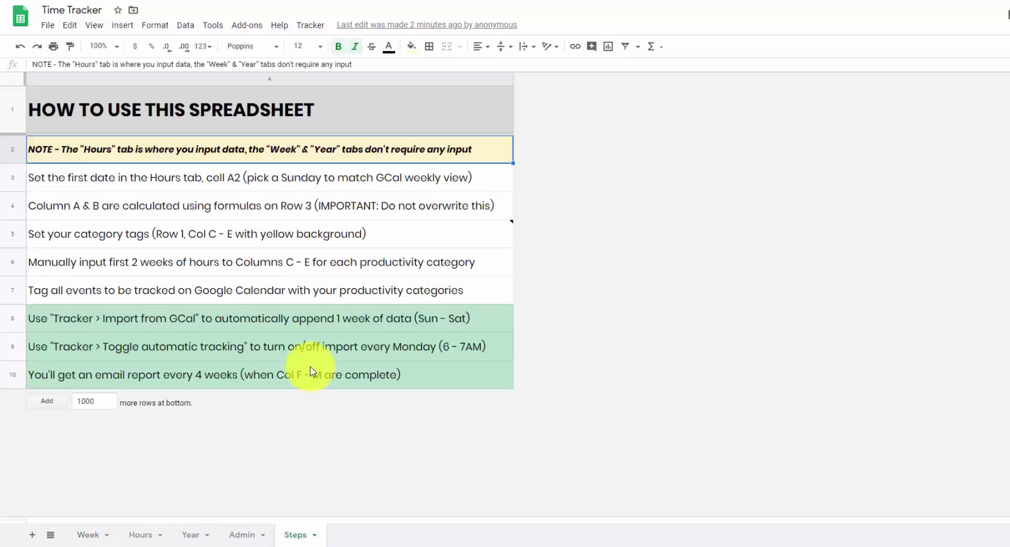
{"action": "left_click", "coordinate": [230, 185]}
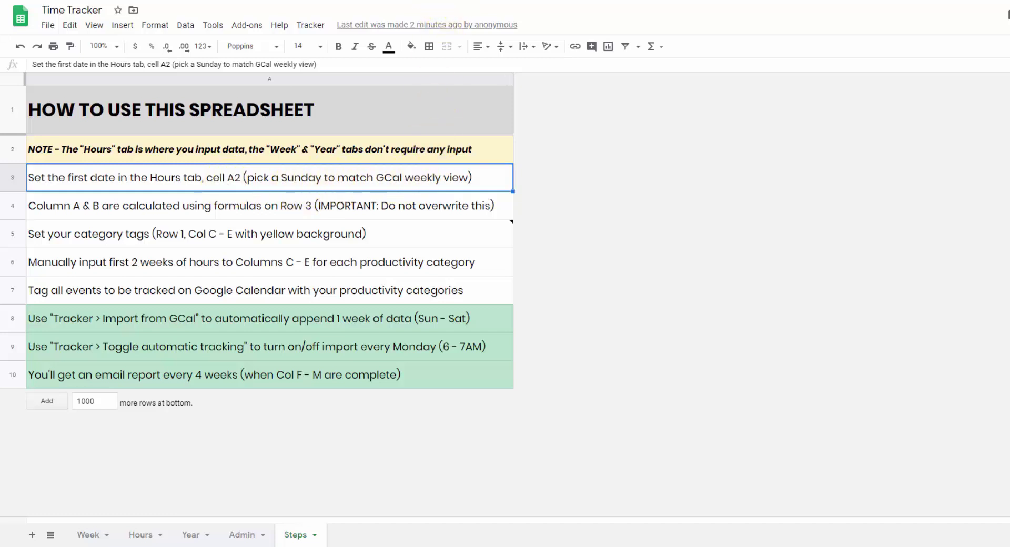
{"action": "key", "text": "ctrl+Tab"}
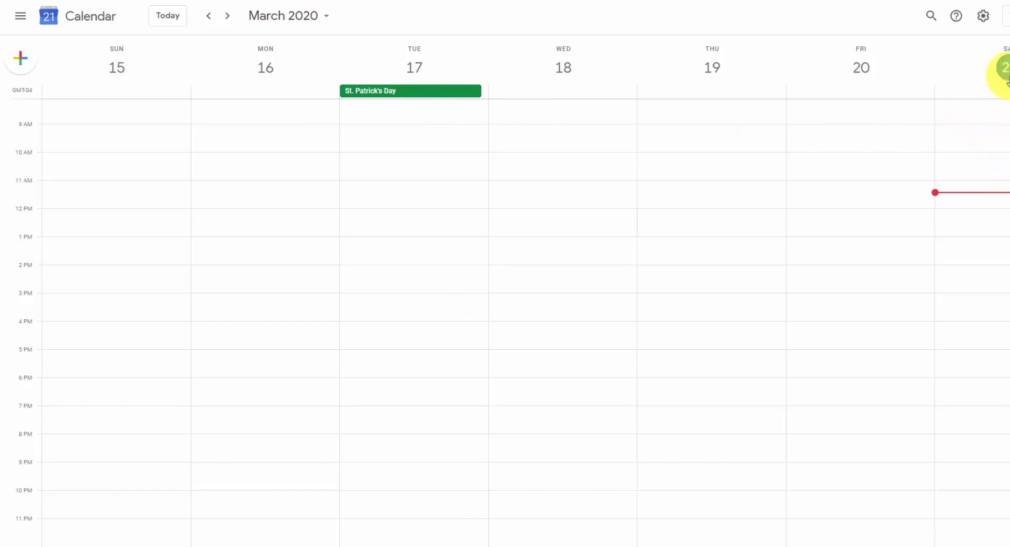
Advance Google Calendar to the week of March 22–28, 2020
{"action": "left_click", "coordinate": [226, 16]}
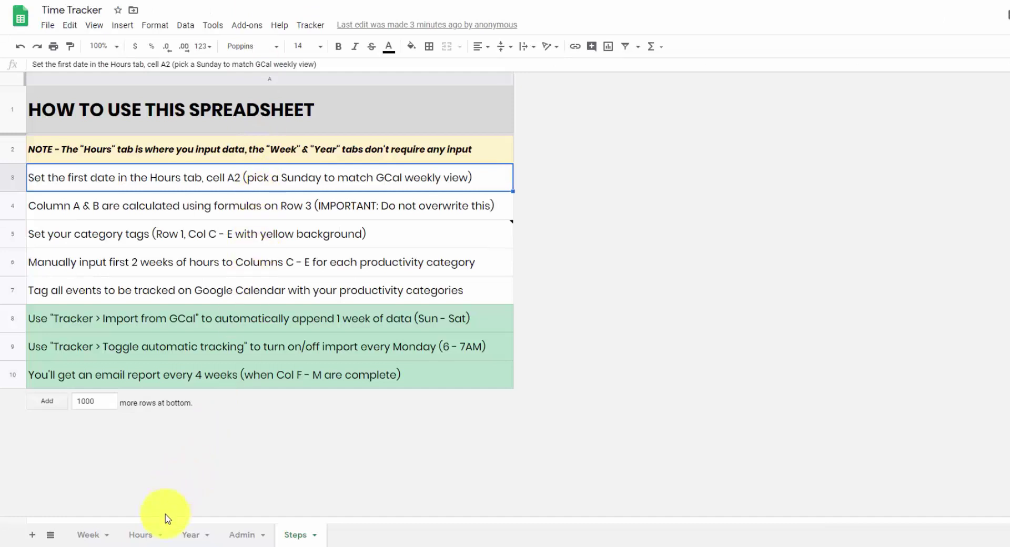
Set the first week date in Hours cell A2 to March 22, 2020
{"action": "left_click", "coordinate": [140, 534]}
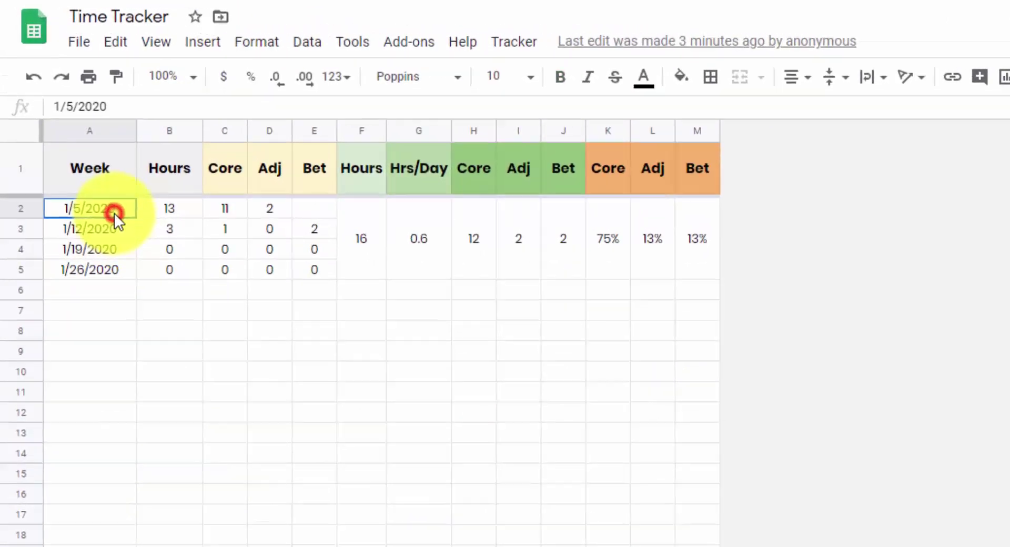
{"action": "double_click", "coordinate": [122, 230]}
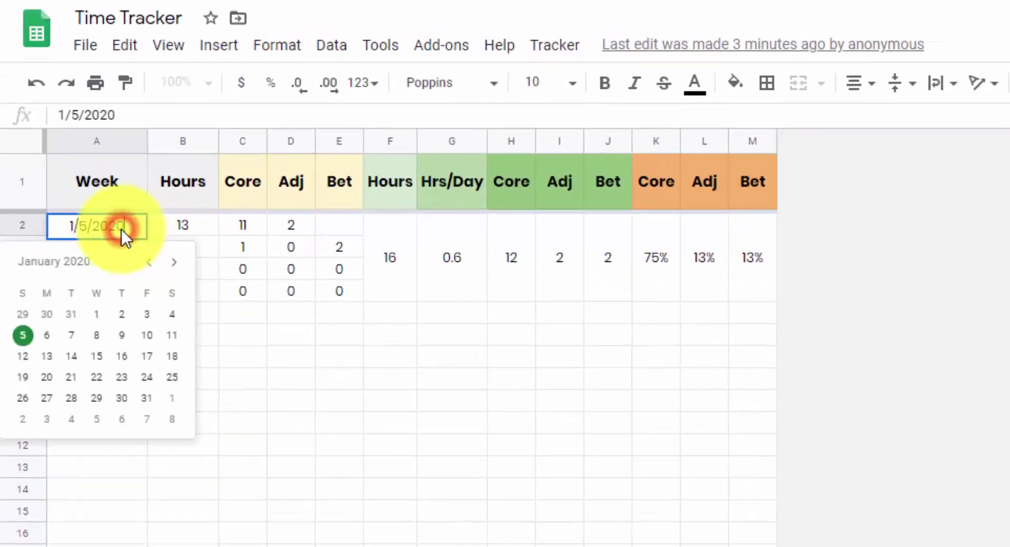
{"action": "left_click", "coordinate": [173, 263]}
{"action": "left_click", "coordinate": [173, 263]}
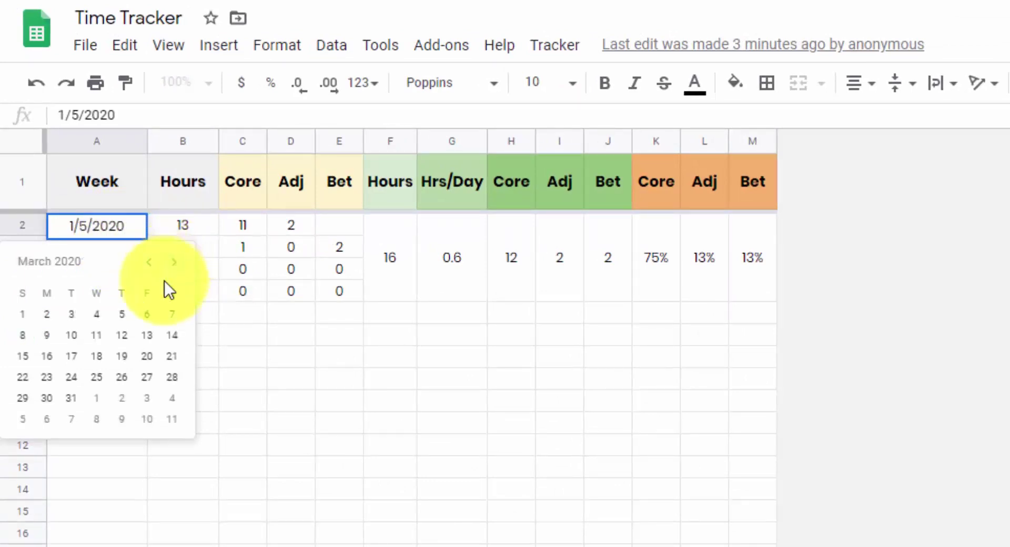
{"action": "left_click", "coordinate": [23, 377]}
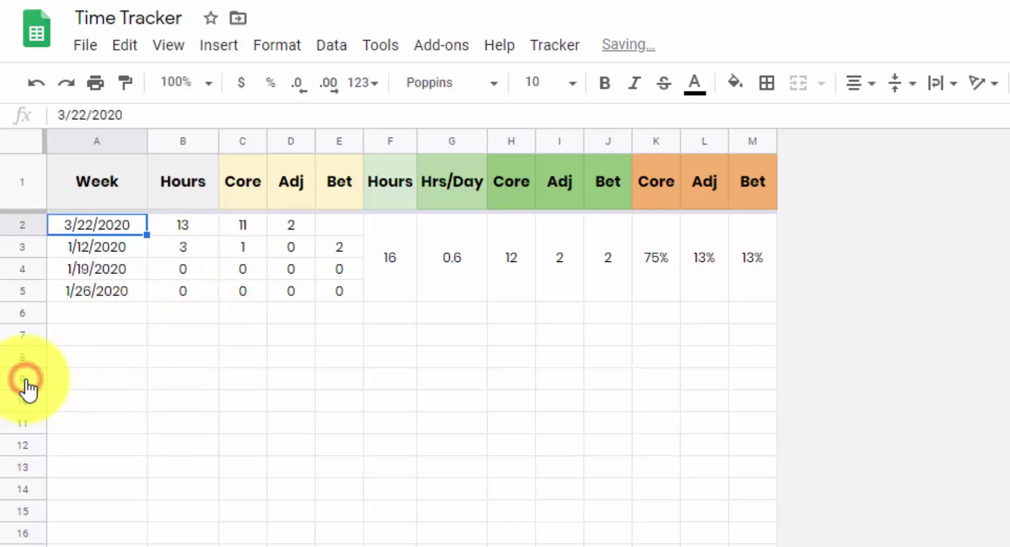
Clear the last two week rows from the Hours table
{"action": "left_click", "coordinate": [131, 249]}
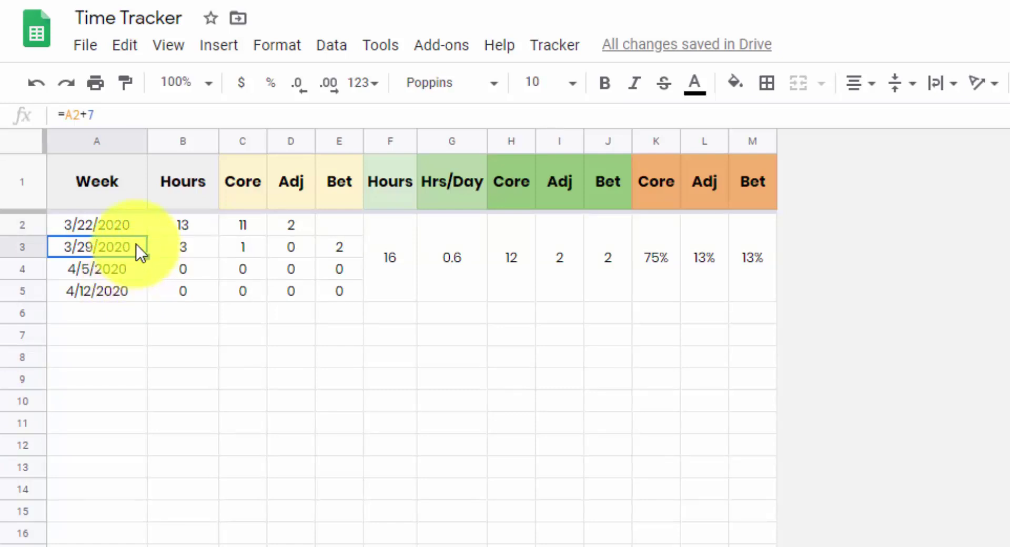
{"action": "left_click", "coordinate": [131, 226]}
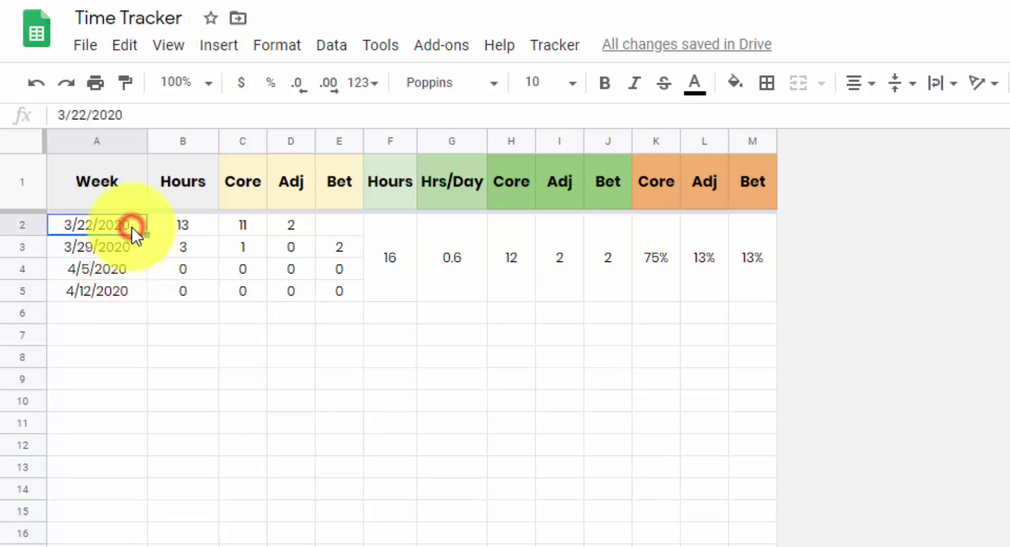
{"action": "left_click_drag", "start_coordinate": [119, 304], "coordinate": [342, 263]}
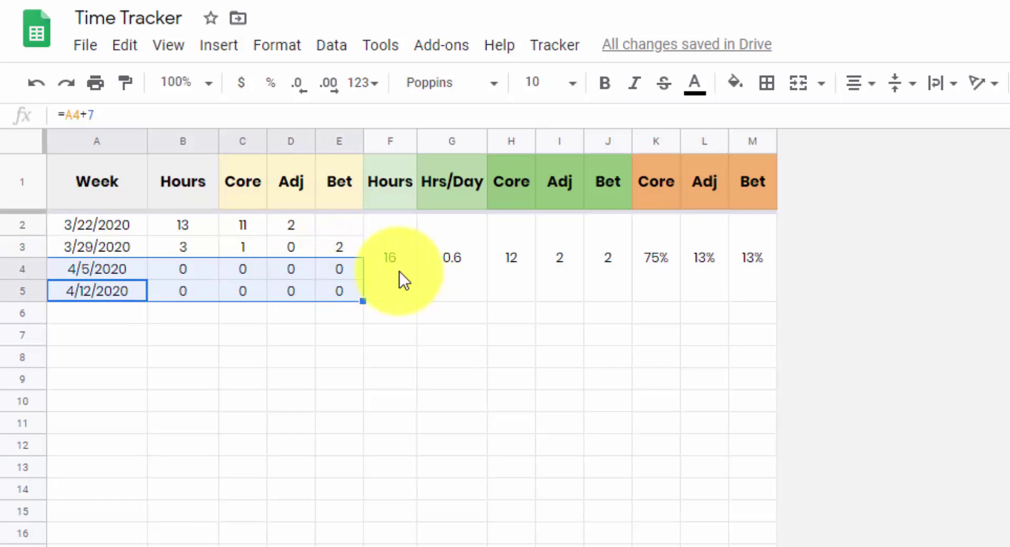
{"action": "key", "text": "Delete"}
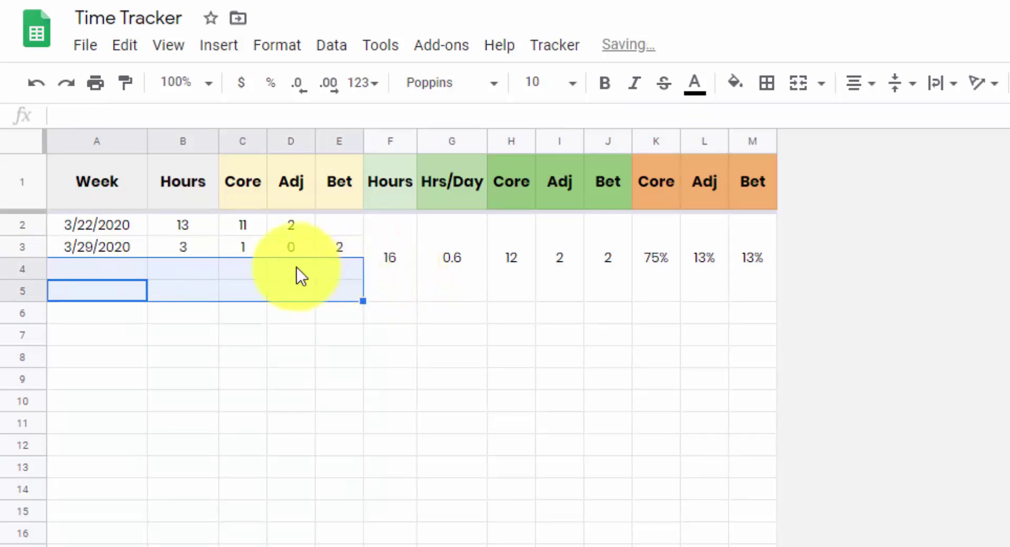
{"action": "left_click", "coordinate": [178, 276]}
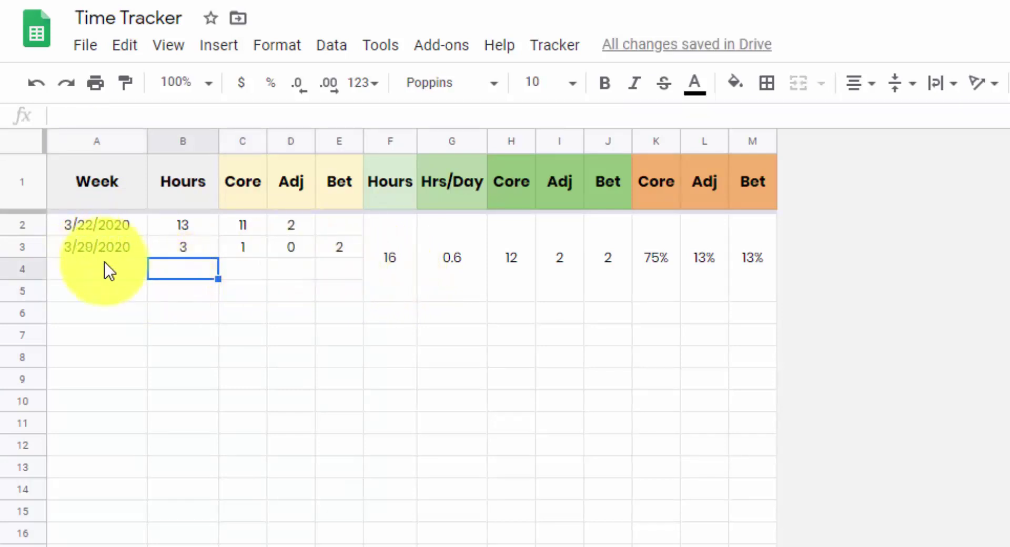
Check the date formula in A3 and the =SUM(C3:E3) total in B3 for week 3/29/2020
{"action": "left_click", "coordinate": [105, 247]}
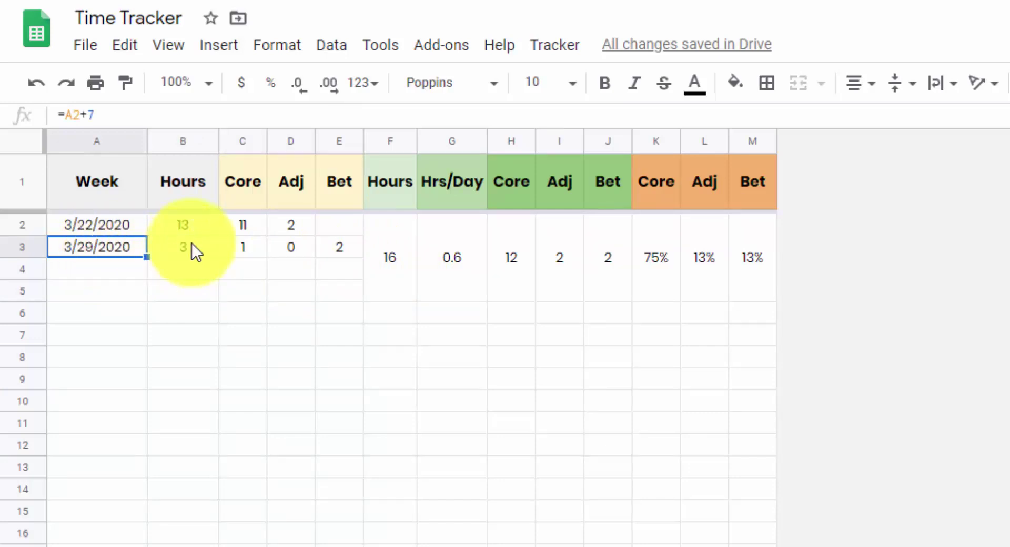
{"action": "left_click", "coordinate": [193, 246]}
{"action": "left_click", "coordinate": [126, 247]}
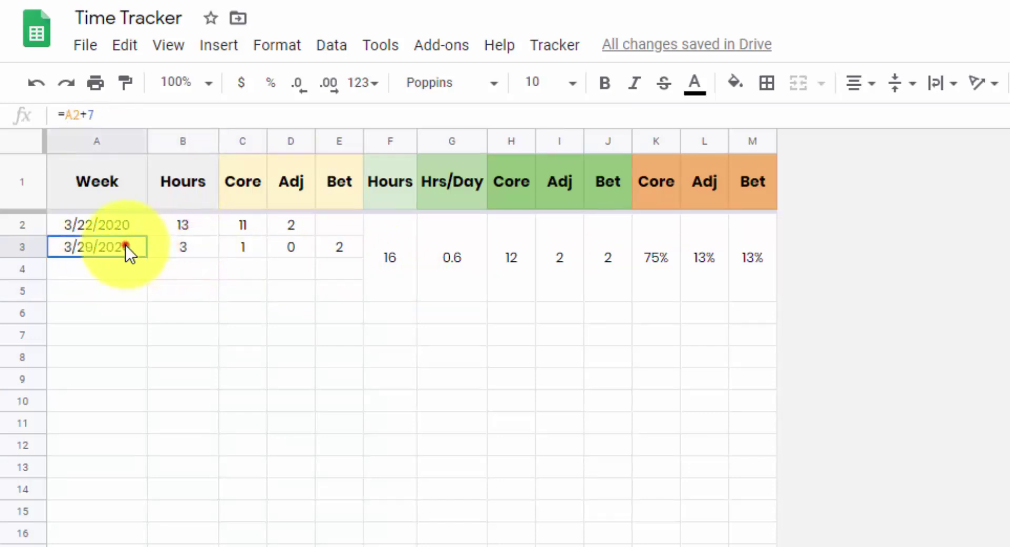
{"action": "left_click", "coordinate": [180, 245], "text": "shift"}
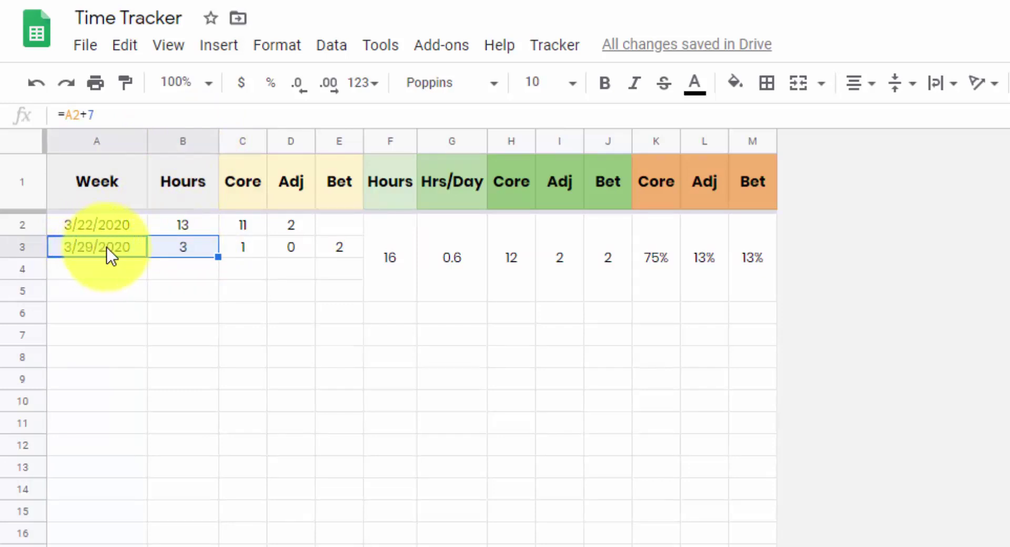
{"action": "left_click", "coordinate": [182, 245]}
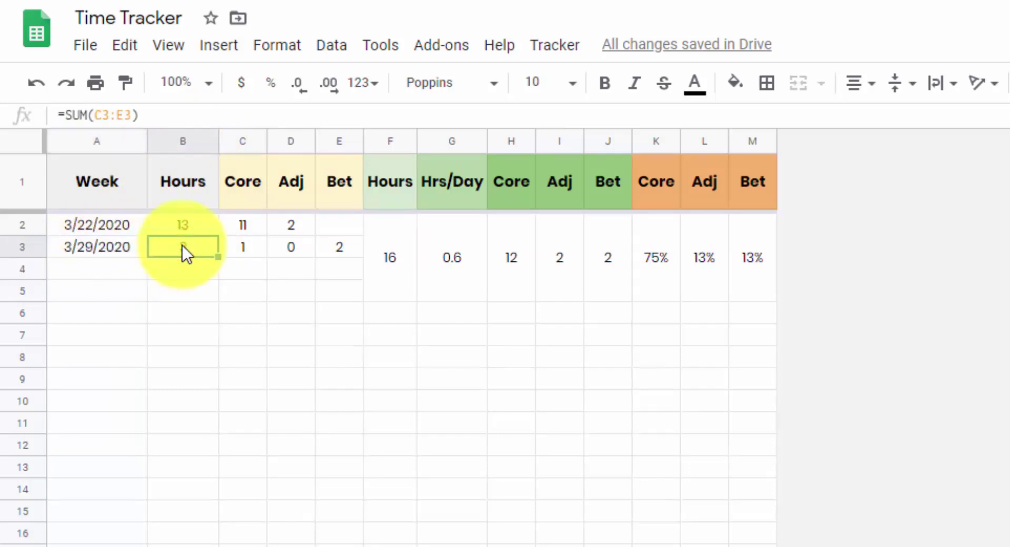
On the Steps sheet, read the formula-column step and open the category-tag acronym note
{"action": "key", "text": "ctrl+shift+Page_Up"}
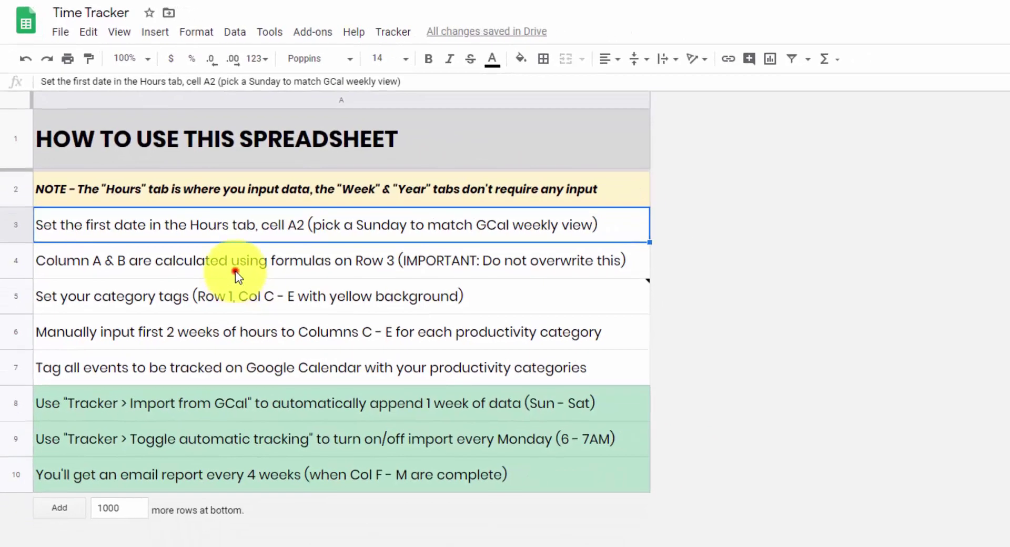
{"action": "left_click", "coordinate": [280, 322]}
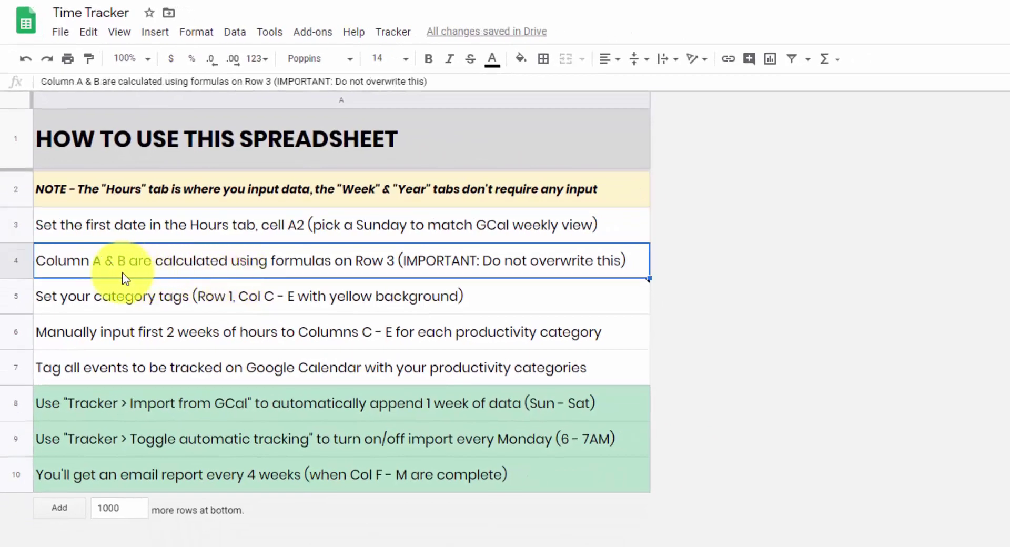
{"action": "left_click", "coordinate": [144, 309]}
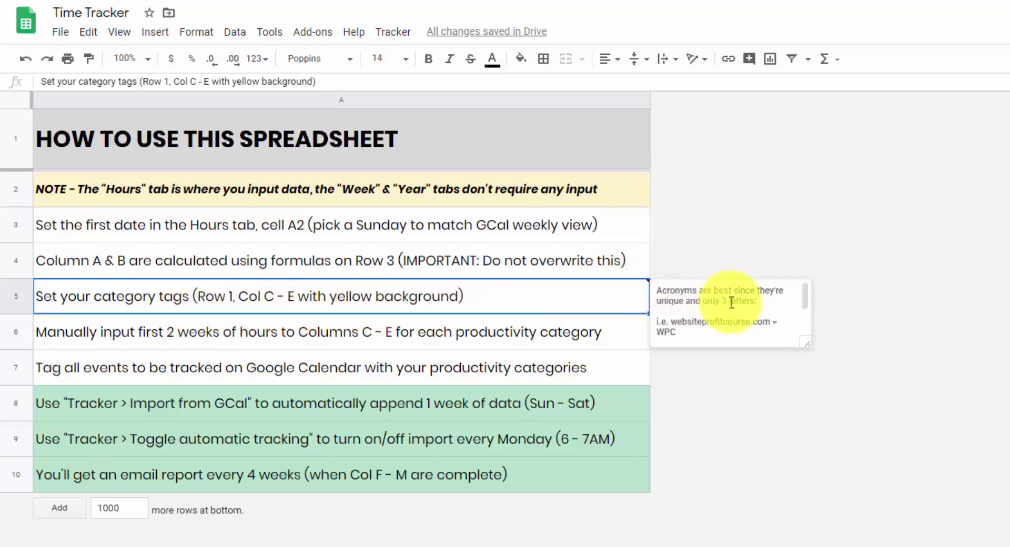
{"action": "mouse_move", "coordinate": [652, 294]}
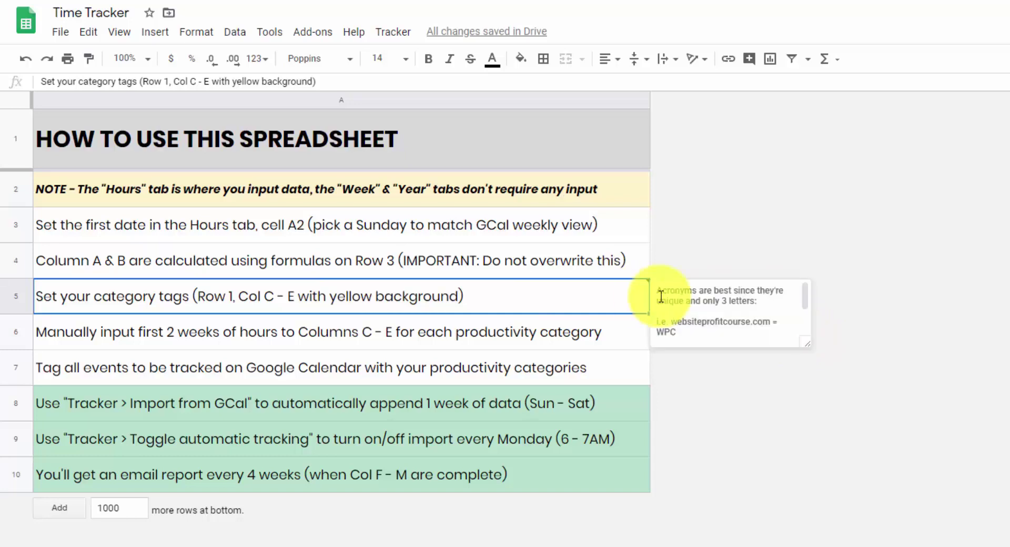
{"action": "left_click", "coordinate": [810, 343]}
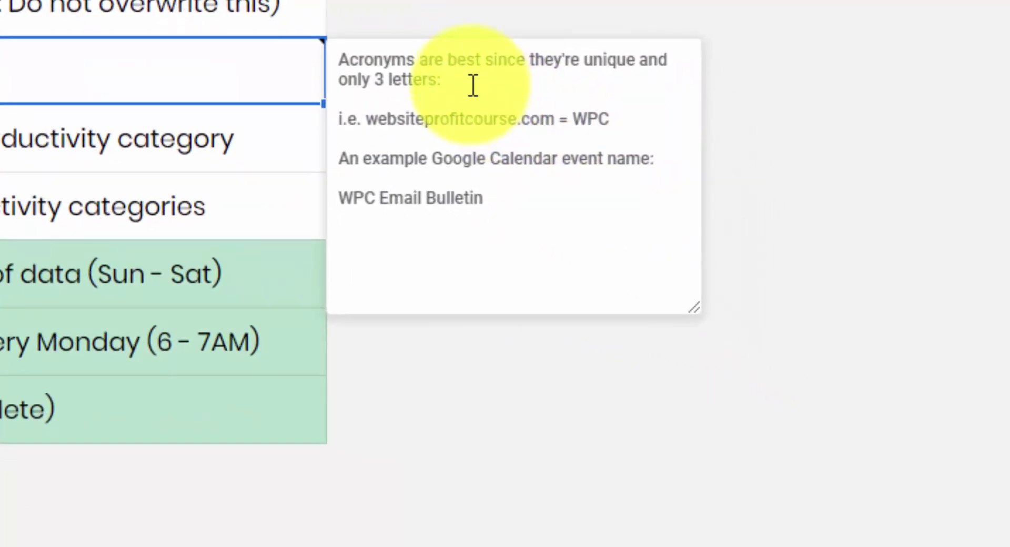
Study the note's example domain, WPC acronym and calendar event name, then return to Hours
{"action": "left_click", "coordinate": [719, 302]}
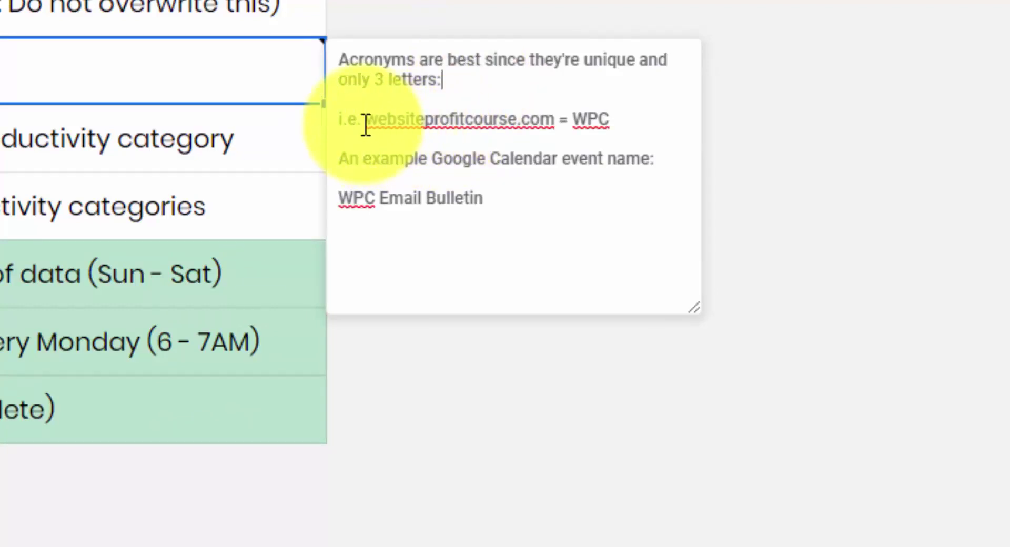
{"action": "left_click_drag", "start_coordinate": [366, 121], "coordinate": [620, 115]}
{"action": "left_click", "coordinate": [558, 118]}
{"action": "left_click", "coordinate": [578, 118]}
{"action": "left_click", "coordinate": [632, 117]}
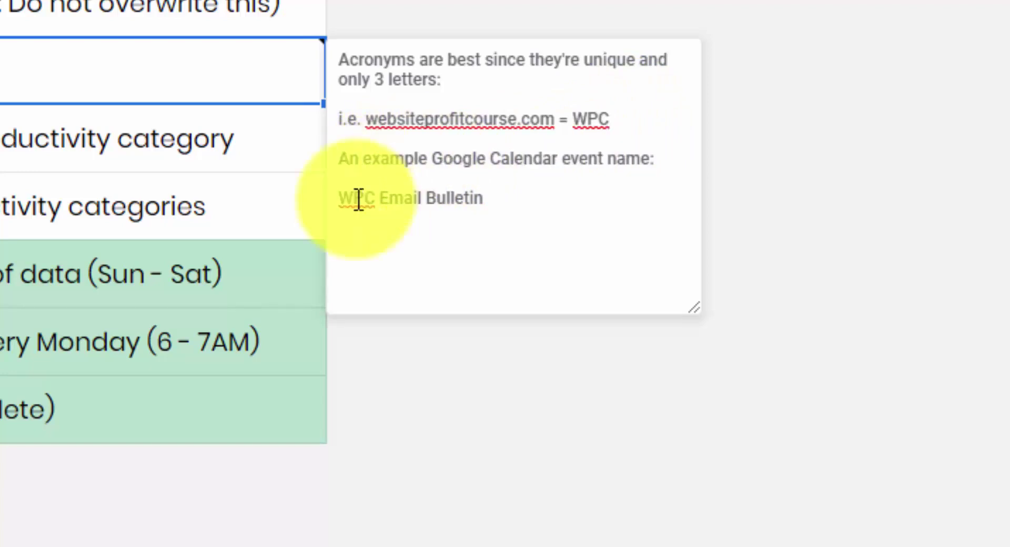
{"action": "left_click_drag", "start_coordinate": [341, 198], "coordinate": [489, 193]}
{"action": "left_click", "coordinate": [515, 199]}
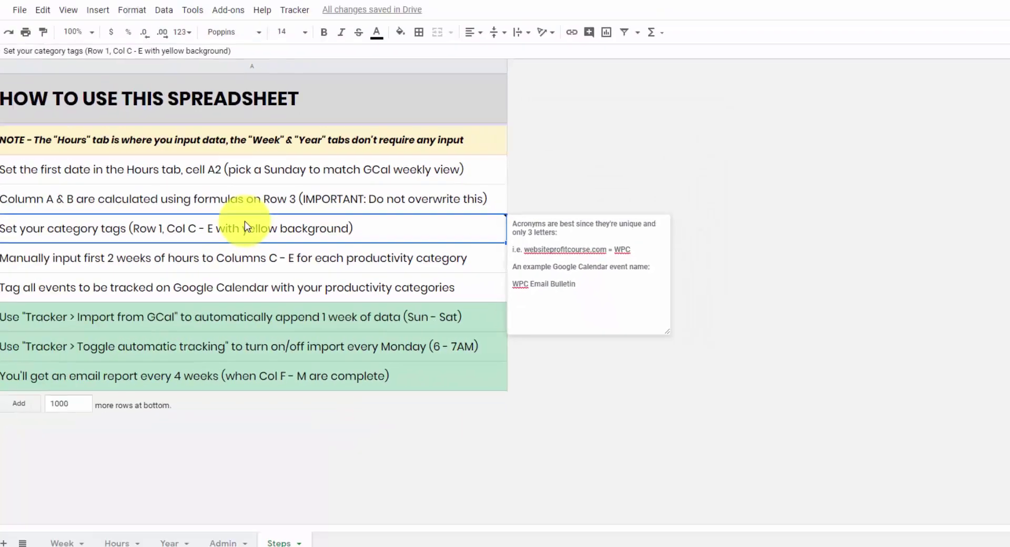
{"action": "left_click", "coordinate": [244, 224]}
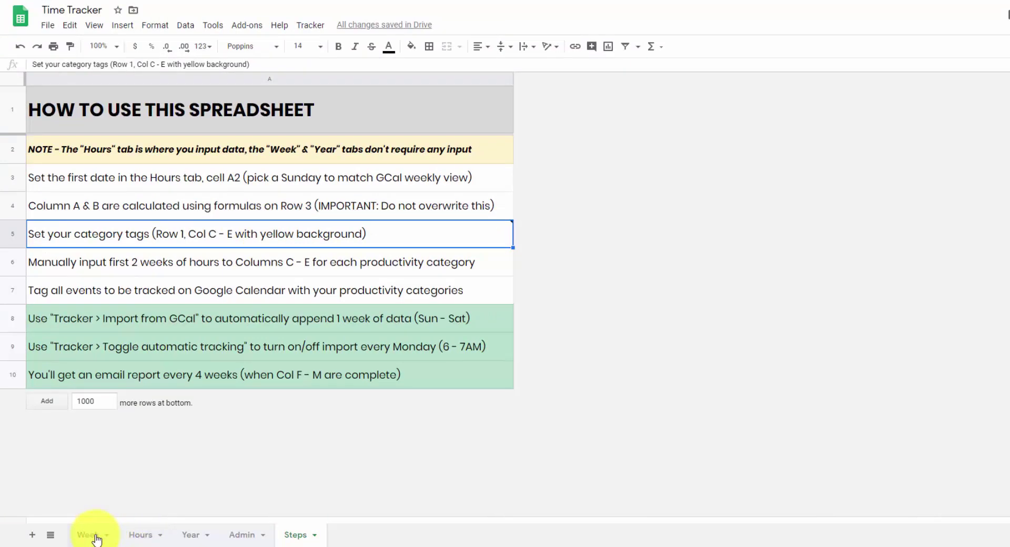
{"action": "left_click", "coordinate": [141, 534]}
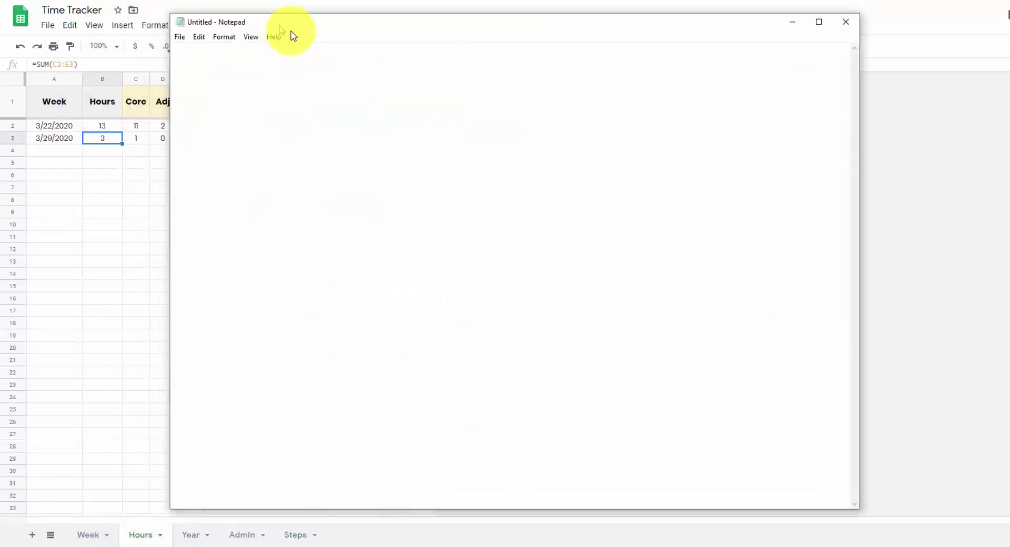
Place the cursor in the blank Notepad document and start a new line
{"action": "left_click", "coordinate": [357, 122]}
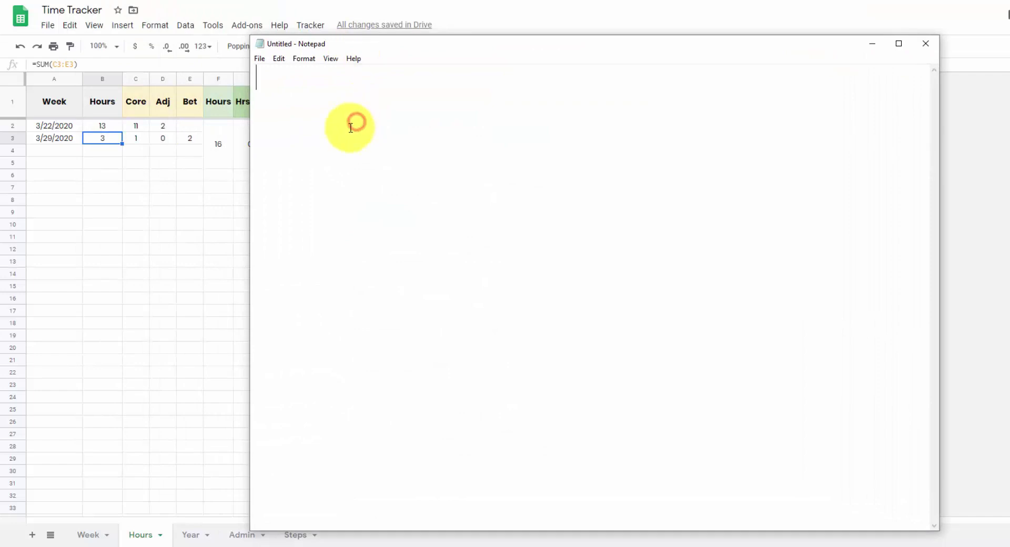
{"action": "key", "text": "Return"}
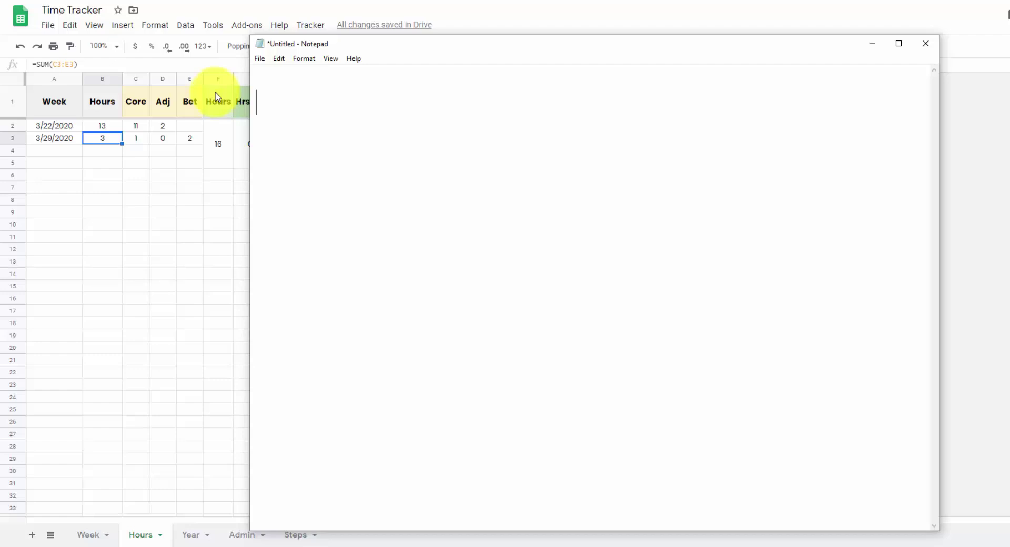
{"action": "left_click", "coordinate": [280, 95]}
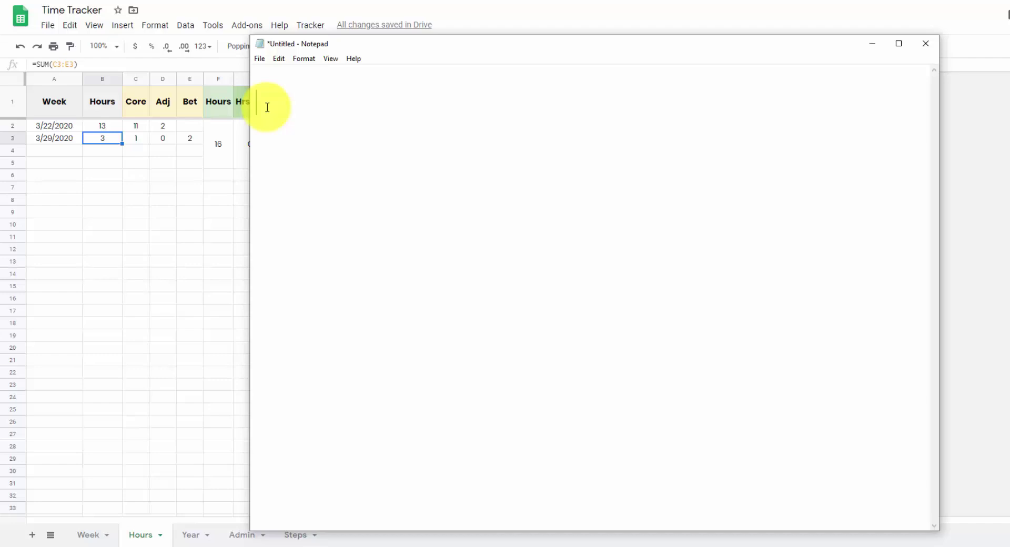
Type the '70 / 20 / 10' header and a '70 - Core (BWD)' line with its web design project name
{"action": "type", "text": "70 / 20 / 10"}
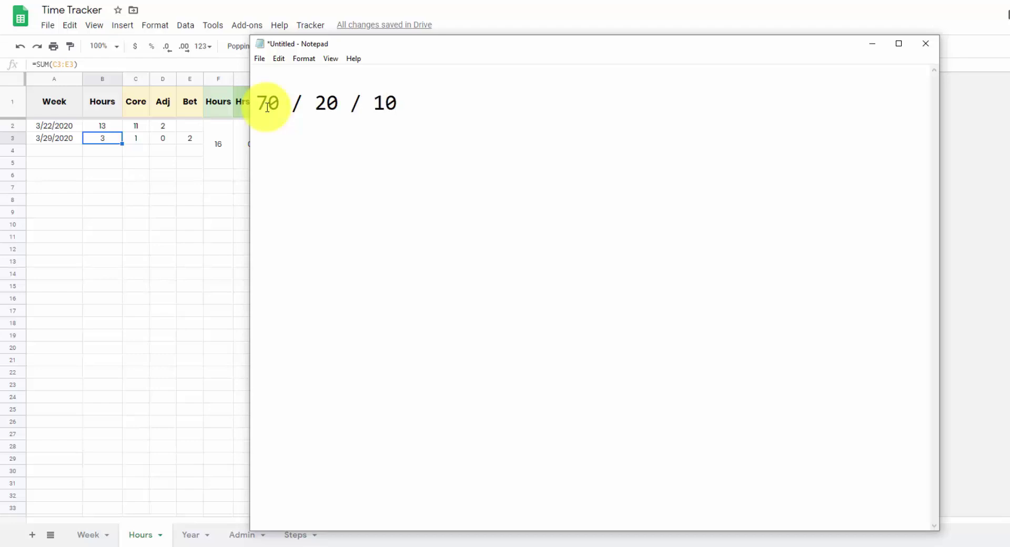
{"action": "key", "text": "Return"}
{"action": "key", "text": "Return"}
{"action": "type", "text": "70 - Core"}
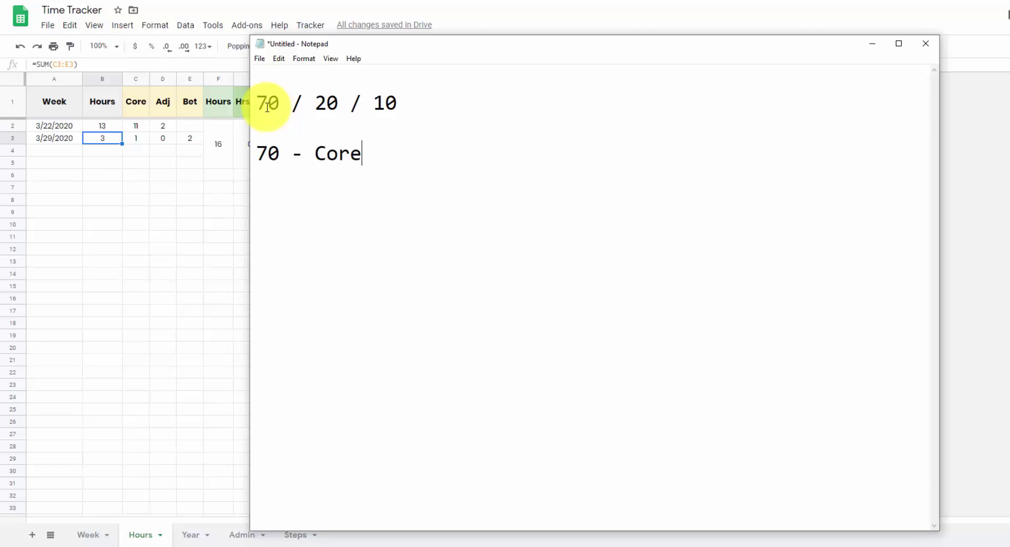
{"action": "type", "text": " ()"}
{"action": "key", "text": "Left"}
{"action": "type", "text": "BWD"}
{"action": "key", "text": "Right"}
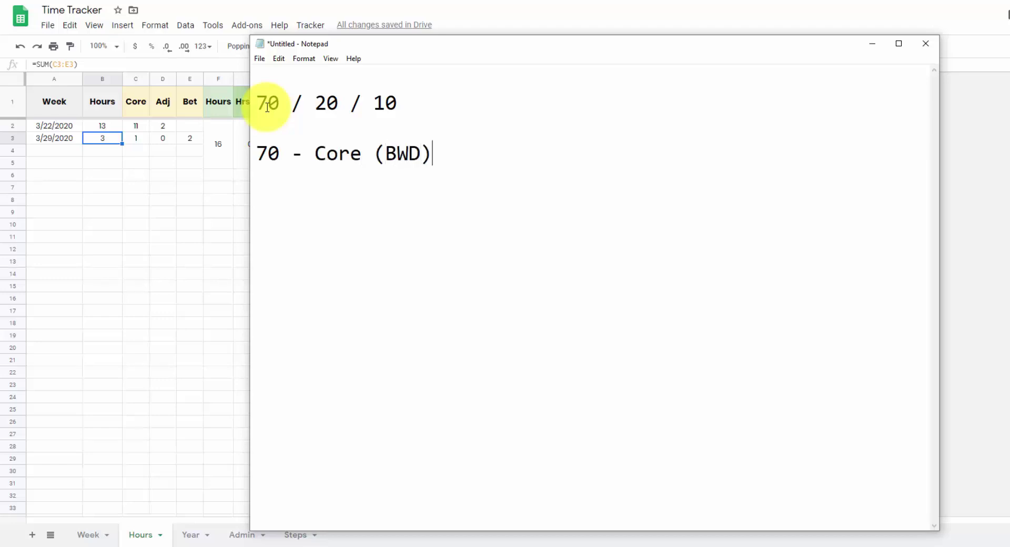
{"action": "type", "text": "Briand"}
{"action": "key", "text": "BackSpace"}
{"action": "type", "text": "'s Web Design"}
{"action": "key", "text": "Return"}
Add the lines '20 - Adj (WPT) WordPress Templates' and '10 - Bet (FIT) Fitness Blog'
{"action": "type", "text": "2"}
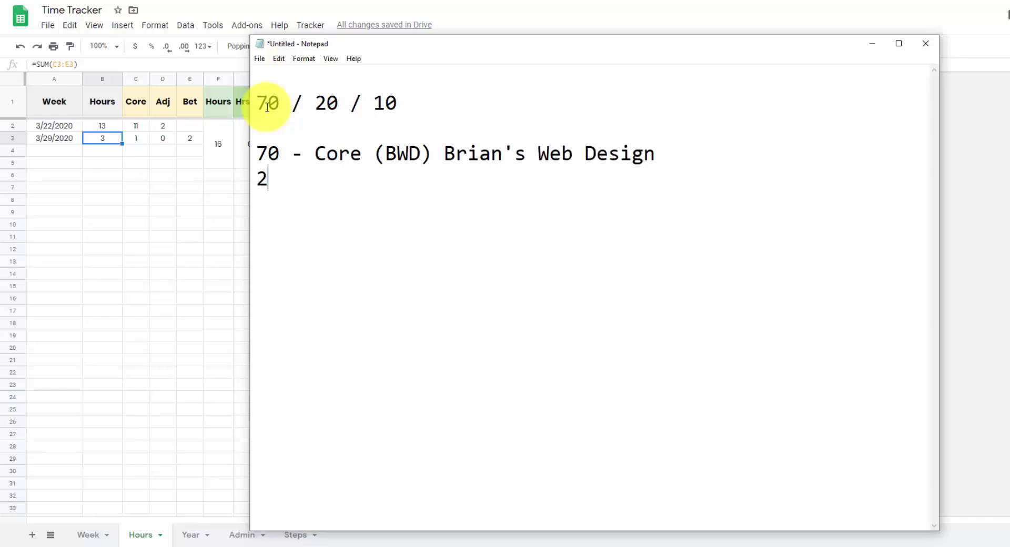
{"action": "type", "text": "0 -"}
{"action": "type", "text": "Adj ()"}
{"action": "key", "text": "Left"}
{"action": "type", "text": "WPC"}
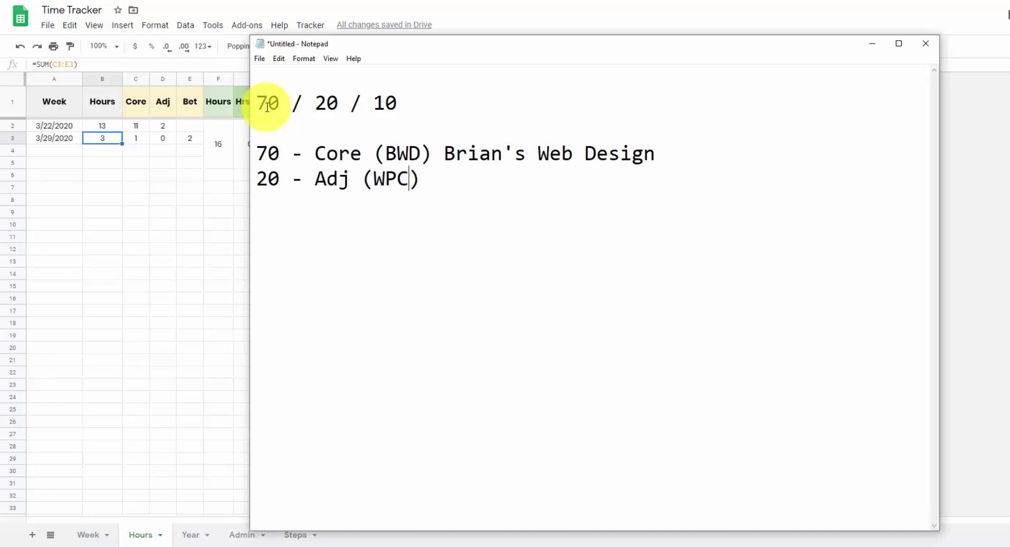
{"action": "key", "text": "BackSpace"}
{"action": "type", "text": "T"}
{"action": "key", "text": "Right"}
{"action": "type", "text": "WordPress Templates"}
{"action": "key", "text": "Return"}
{"action": "type", "text": "10"}
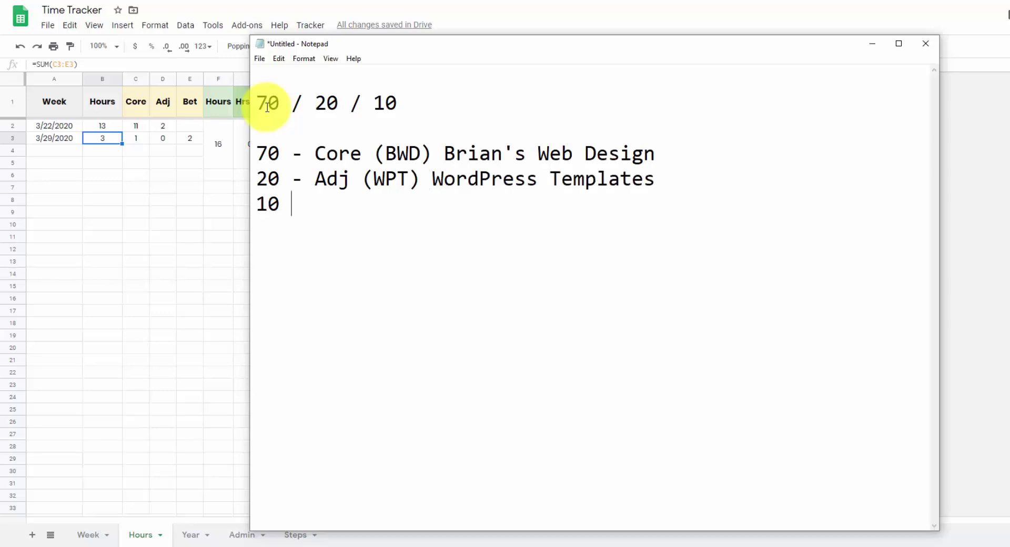
{"action": "type", "text": " -"}
{"action": "type", "text": "Bet (FIT) F"}
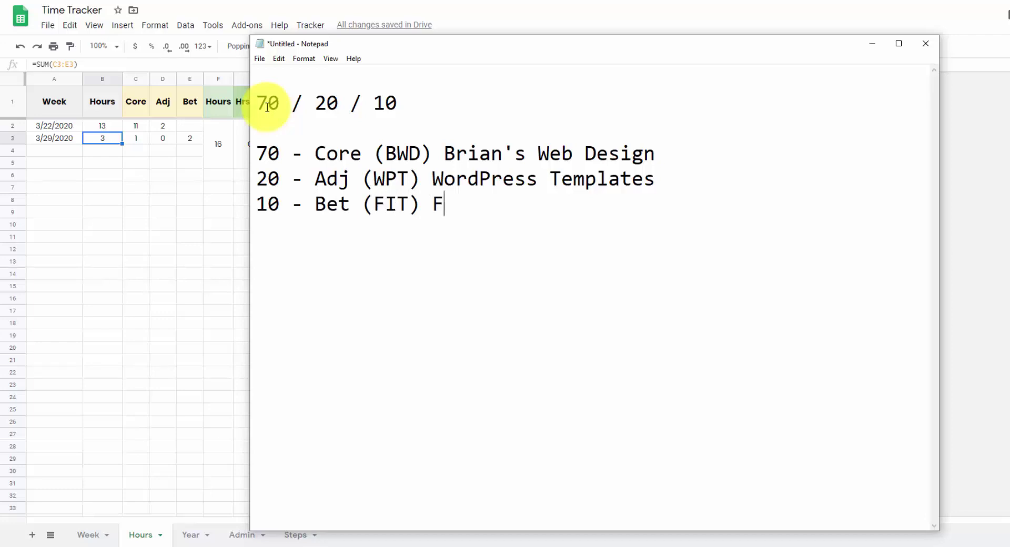
{"action": "type", "text": "itness Blog"}
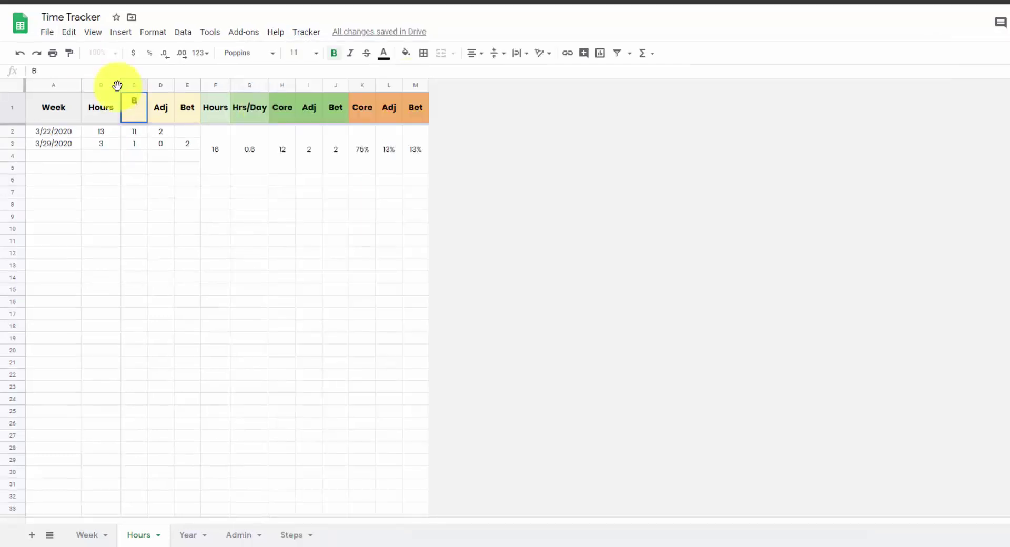
Rename the category headers in C1:E1 to BWD, WPT and FIT
{"action": "key", "text": "Tab"}
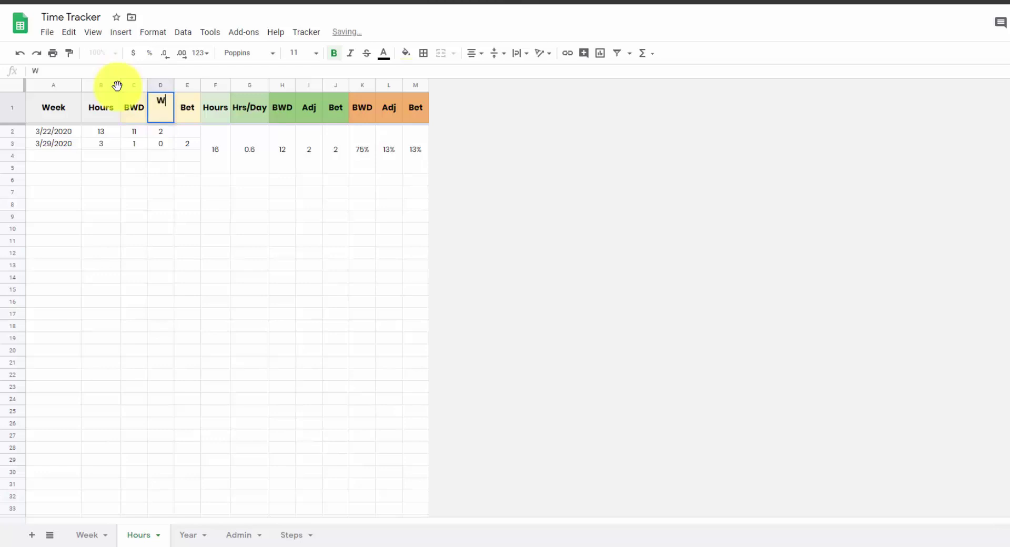
{"action": "key", "text": "Tab"}
{"action": "type", "text": "FIT"}
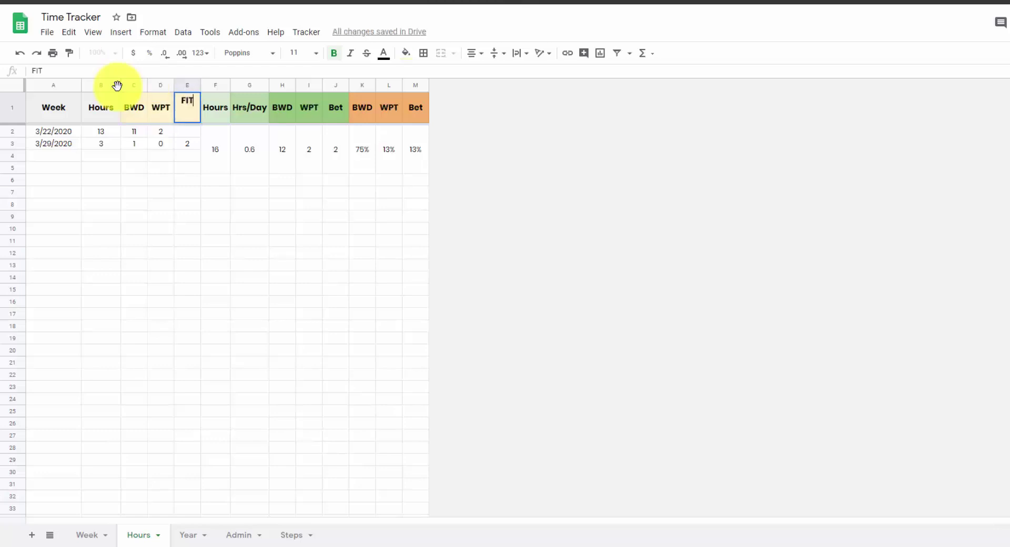
{"action": "key", "text": "Return"}
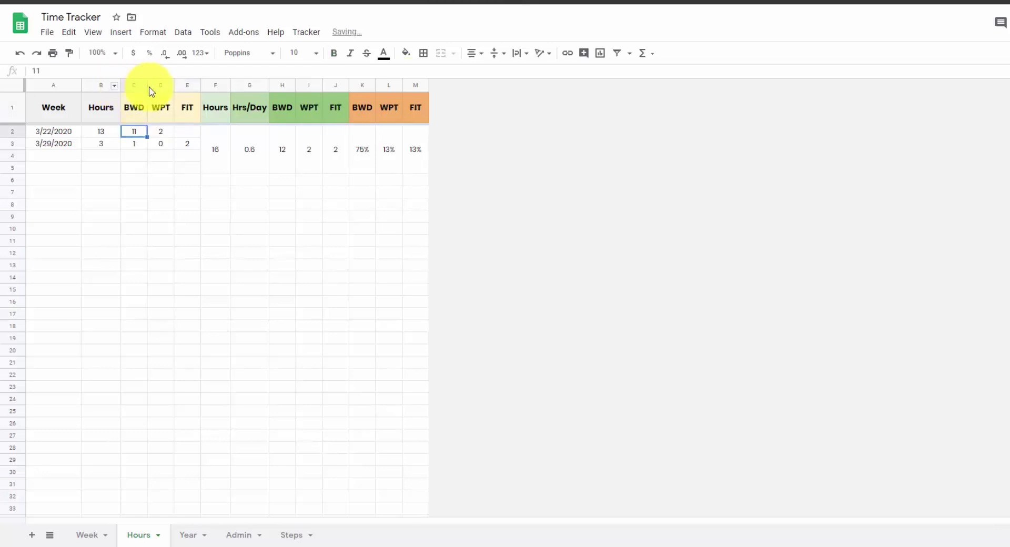
{"action": "left_click", "coordinate": [136, 109]}
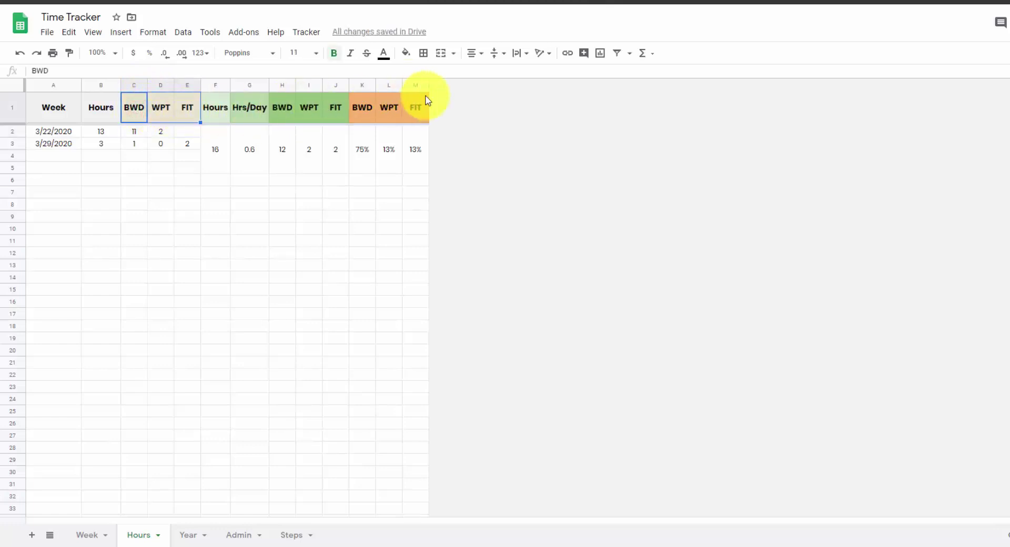
Check that the Year and Week sheets show the new tags, then go to the Steps sheet
{"action": "left_click", "coordinate": [188, 535]}
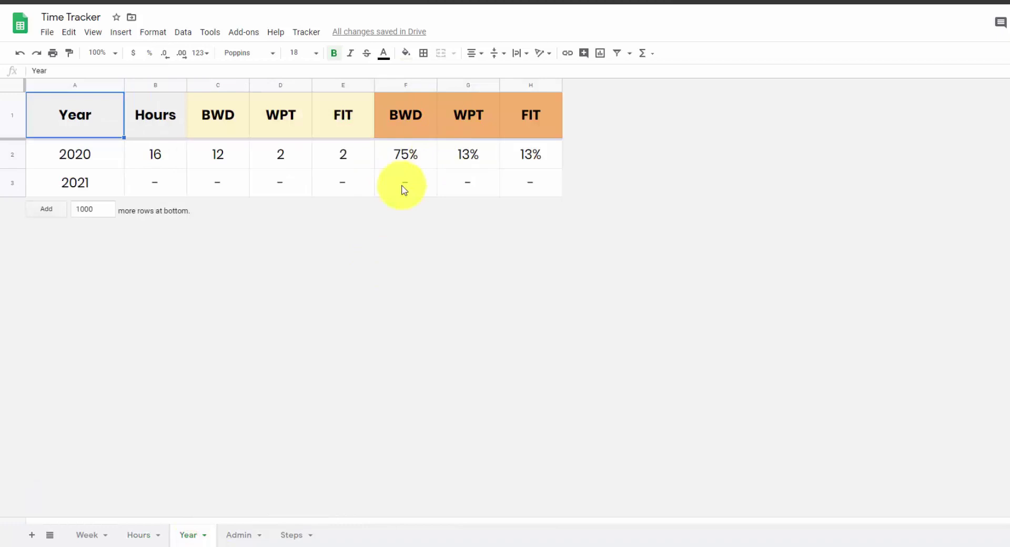
{"action": "left_click", "coordinate": [87, 535]}
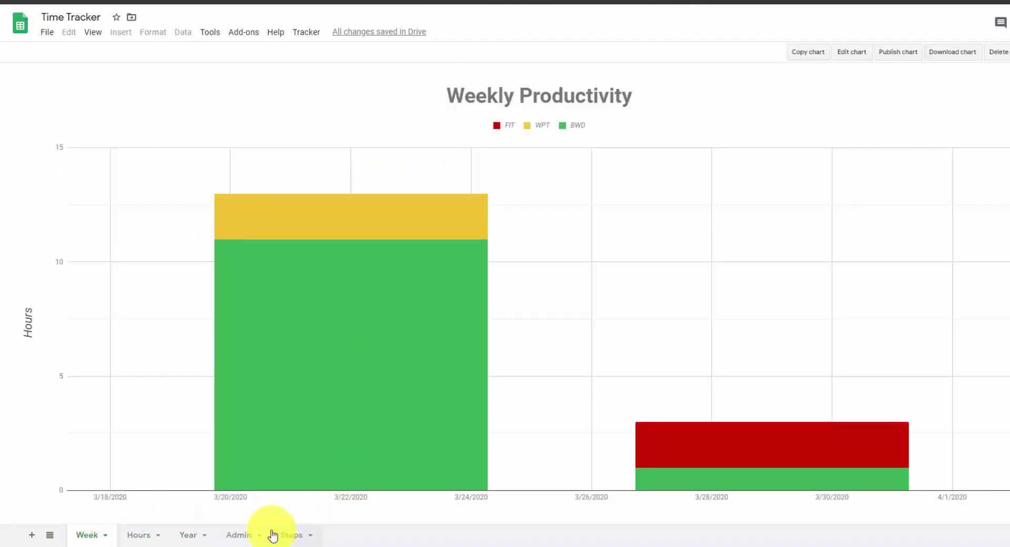
{"action": "left_click", "coordinate": [290, 535]}
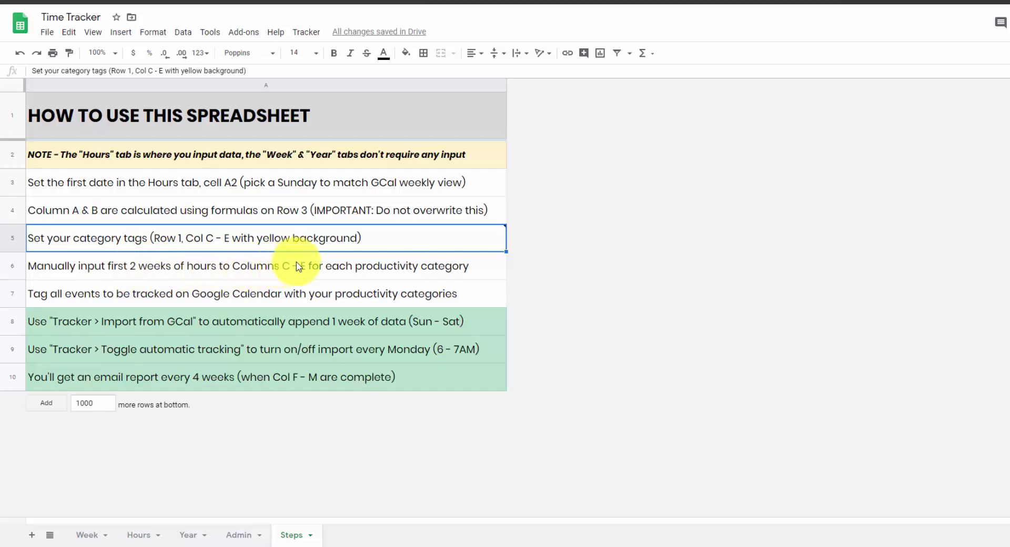
On the Hours sheet, fill the 3/29/2020 week's date and SUM formulas down into row 4
{"action": "left_click", "coordinate": [139, 535]}
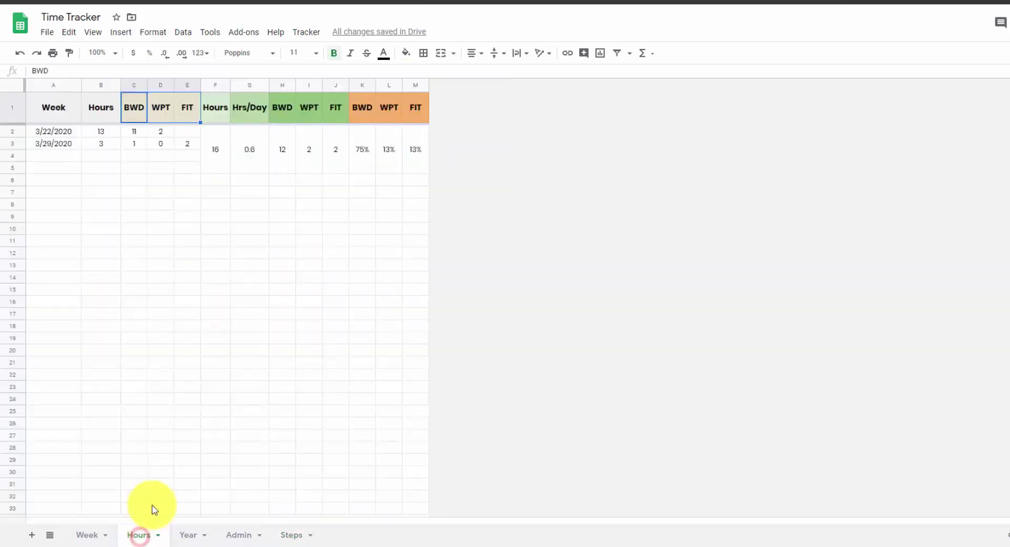
{"action": "left_click", "coordinate": [141, 130]}
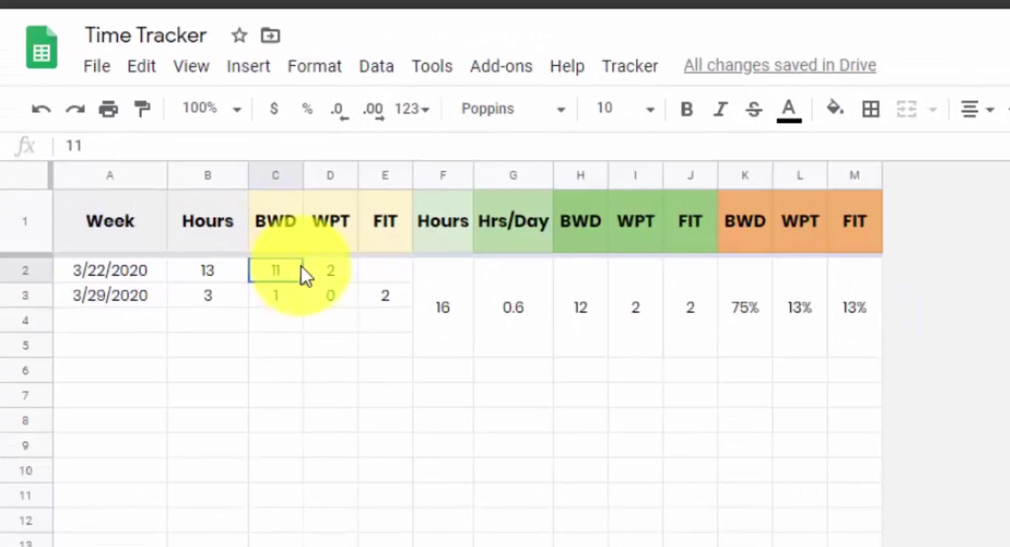
{"action": "left_click", "coordinate": [361, 248]}
{"action": "left_click", "coordinate": [239, 316]}
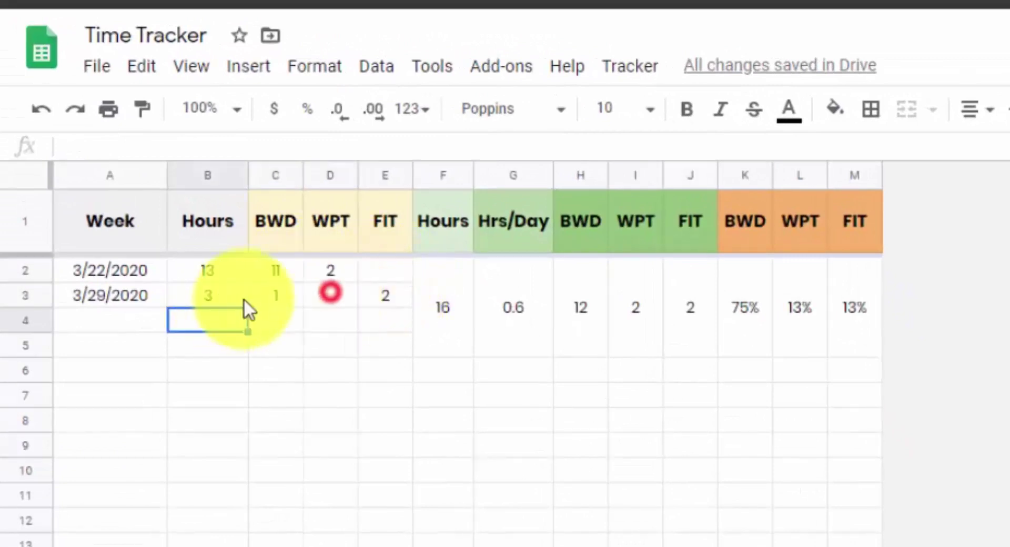
{"action": "mouse_move", "coordinate": [148, 298]}
{"action": "left_mouse_down"}
{"action": "mouse_move", "coordinate": [186, 294]}
{"action": "mouse_move", "coordinate": [248, 308]}
{"action": "mouse_move", "coordinate": [246, 322]}
{"action": "left_mouse_up"}
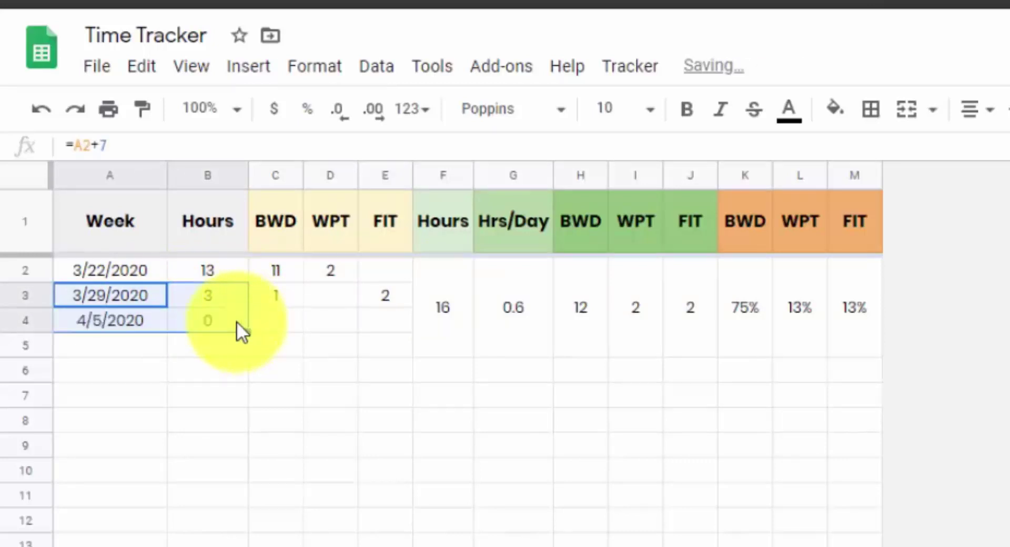
Inspect row 4's total formula over its BWD, WPT and FIT cells and the F2:M5 summary block
{"action": "left_click", "coordinate": [227, 318]}
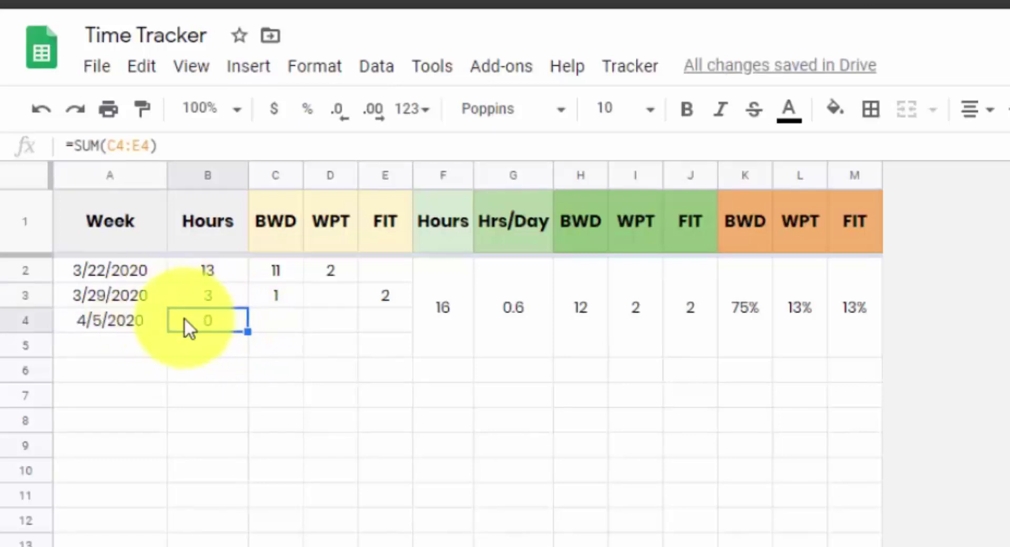
{"action": "key", "text": "Tab"}
{"action": "left_click", "coordinate": [226, 323]}
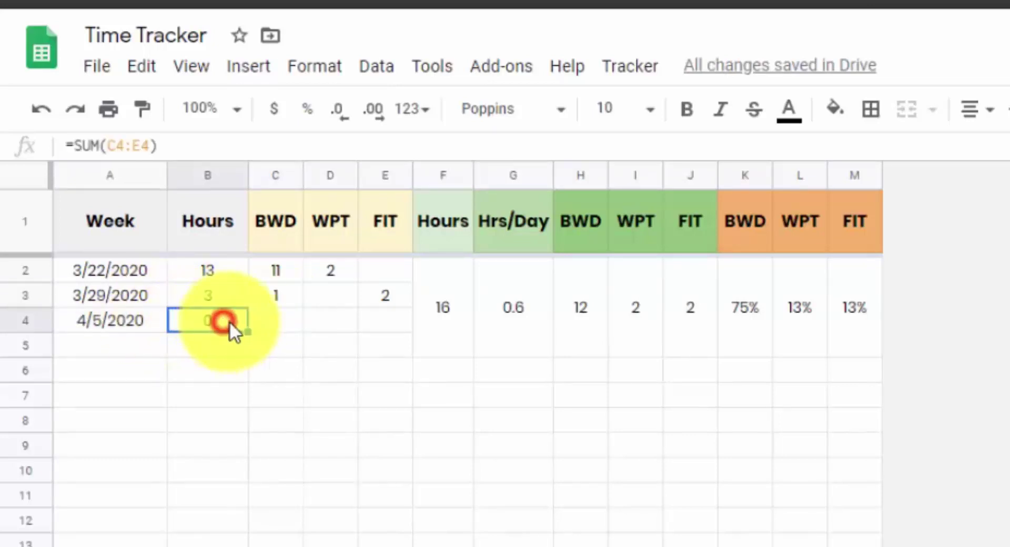
{"action": "left_click_drag", "start_coordinate": [382, 323], "coordinate": [277, 337]}
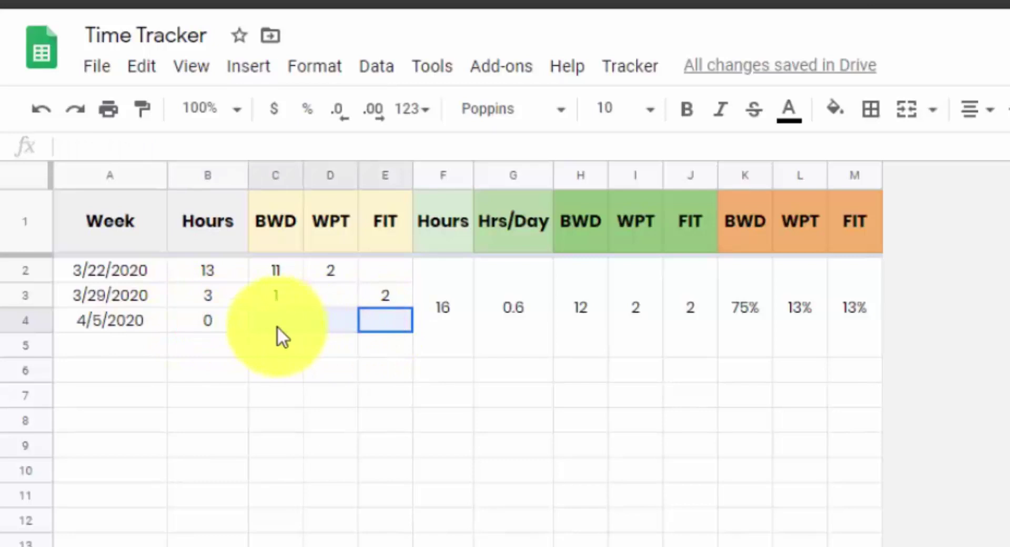
{"action": "left_click", "coordinate": [276, 323]}
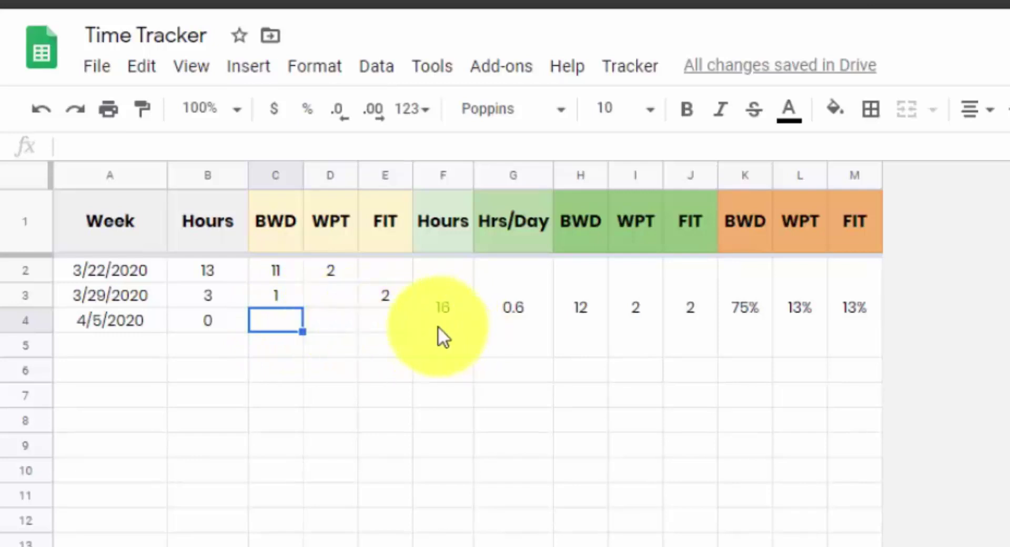
{"action": "left_click_drag", "start_coordinate": [437, 326], "coordinate": [904, 335]}
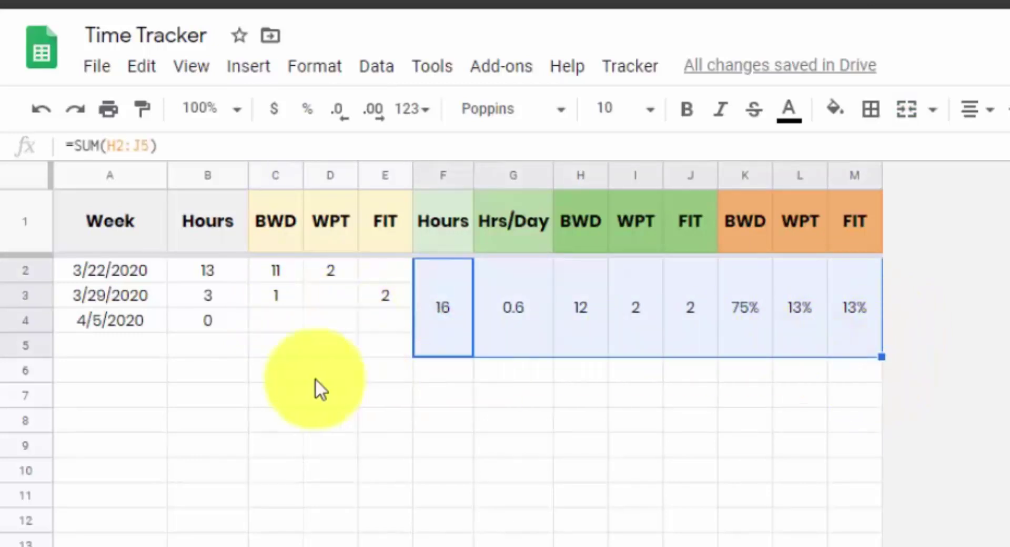
Clear the trial 4/5/2020 date and total from A4:B4
{"action": "left_click", "coordinate": [135, 322]}
{"action": "left_click_drag", "start_coordinate": [135, 323], "coordinate": [202, 321]}
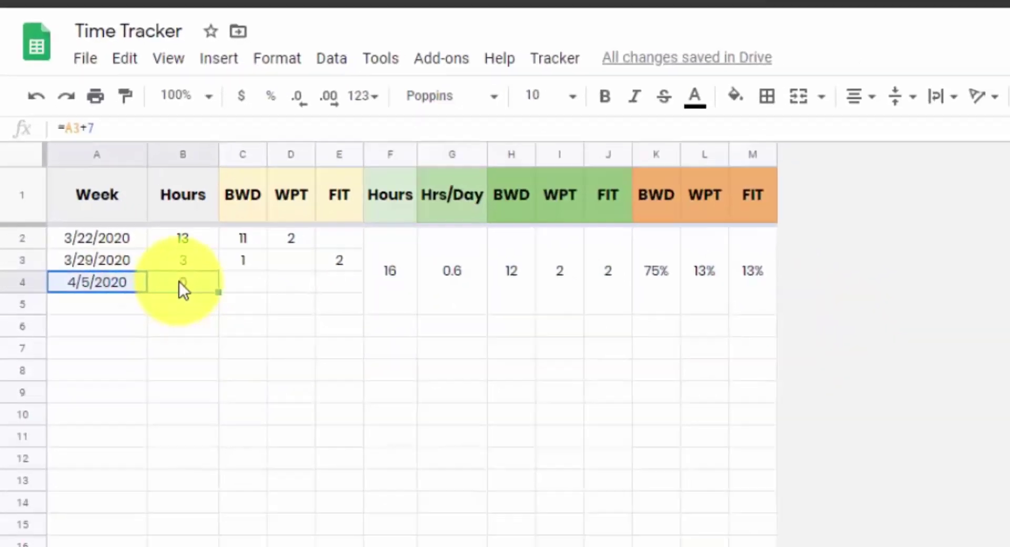
{"action": "key", "text": "Delete"}
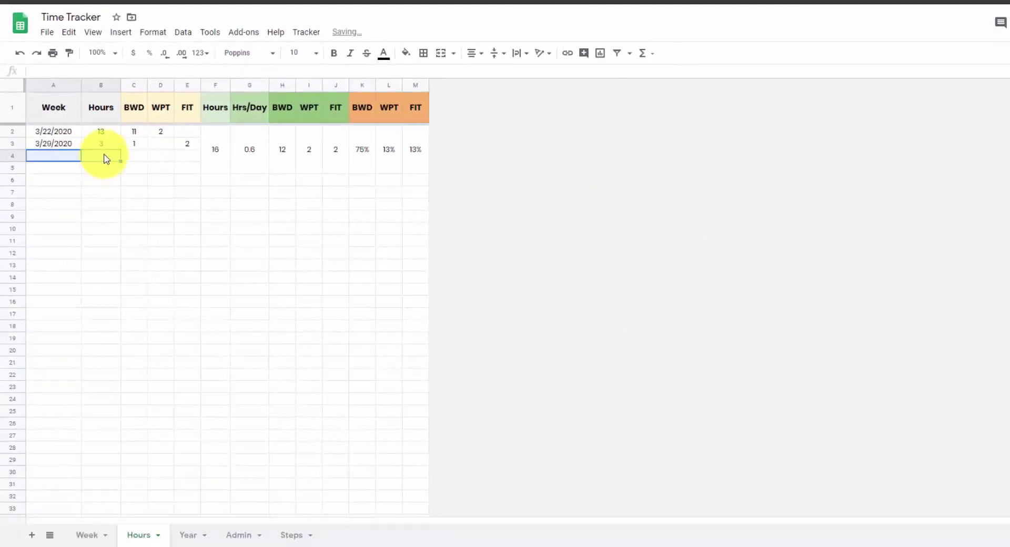
{"action": "left_click", "coordinate": [135, 159]}
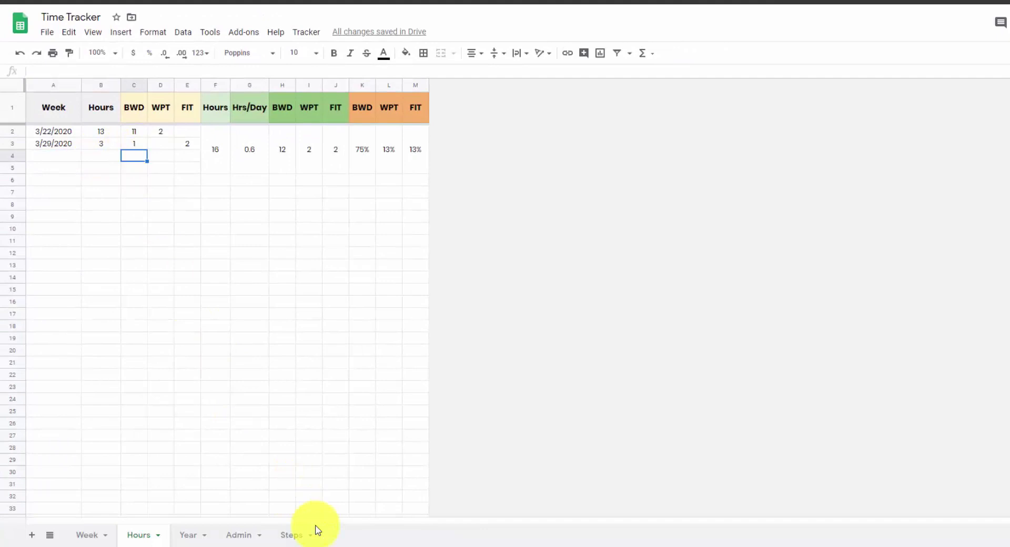
{"action": "left_click", "coordinate": [294, 534]}
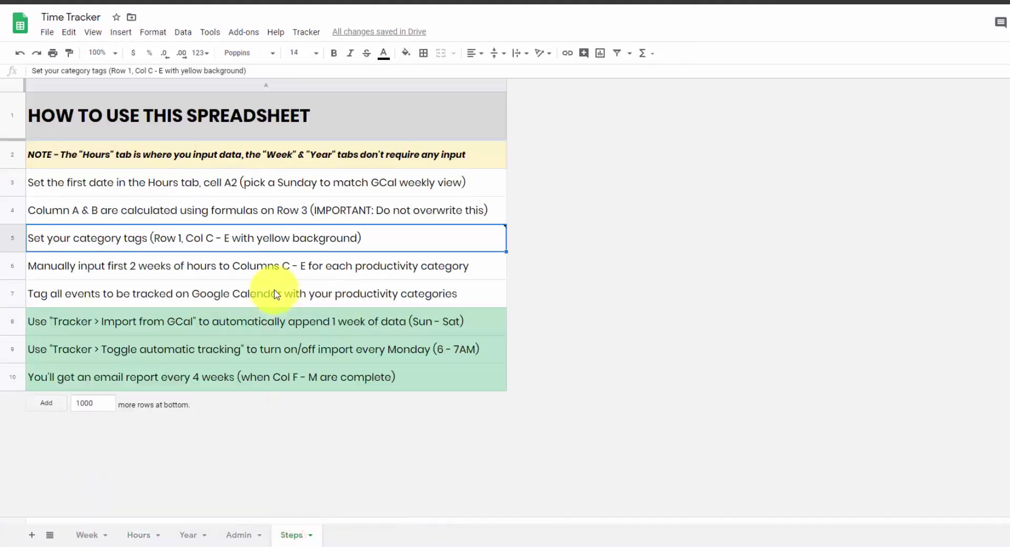
{"action": "left_click", "coordinate": [202, 296]}
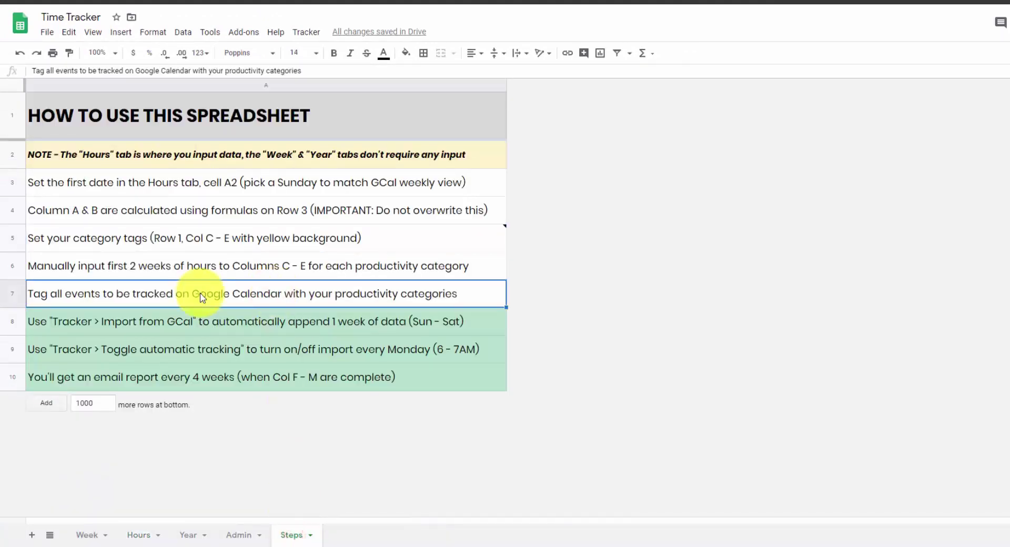
{"action": "left_click", "coordinate": [139, 535]}
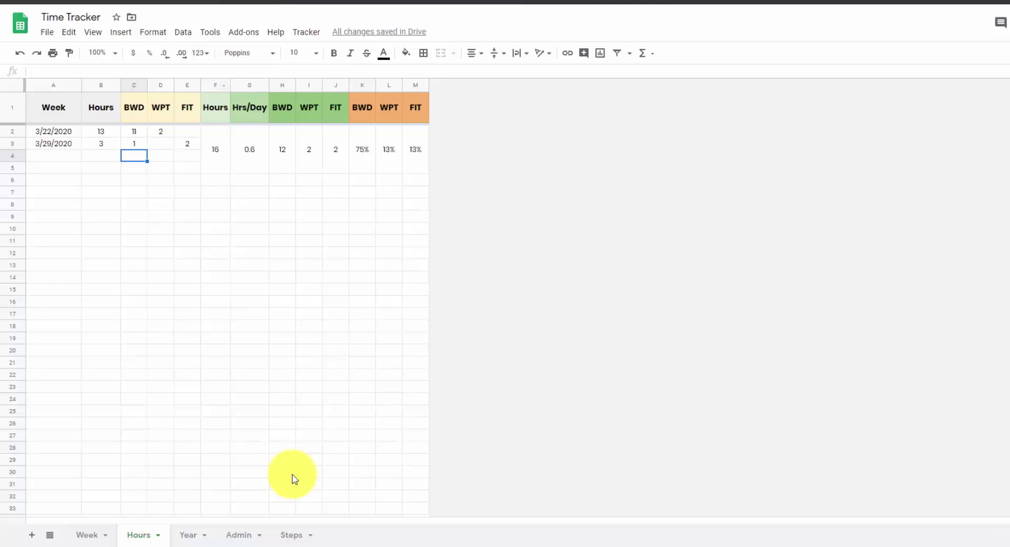
{"action": "left_click", "coordinate": [295, 534]}
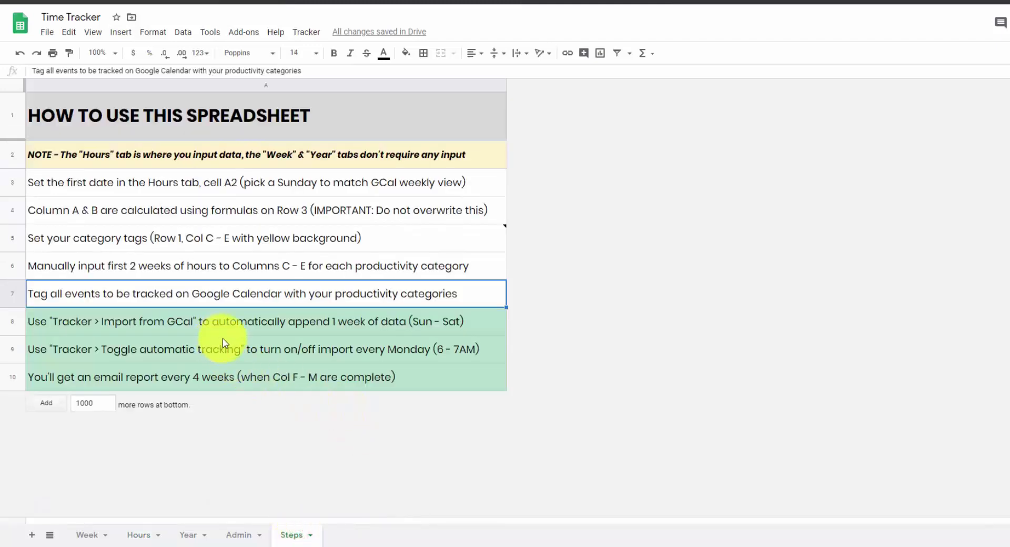
{"action": "left_click", "coordinate": [90, 328]}
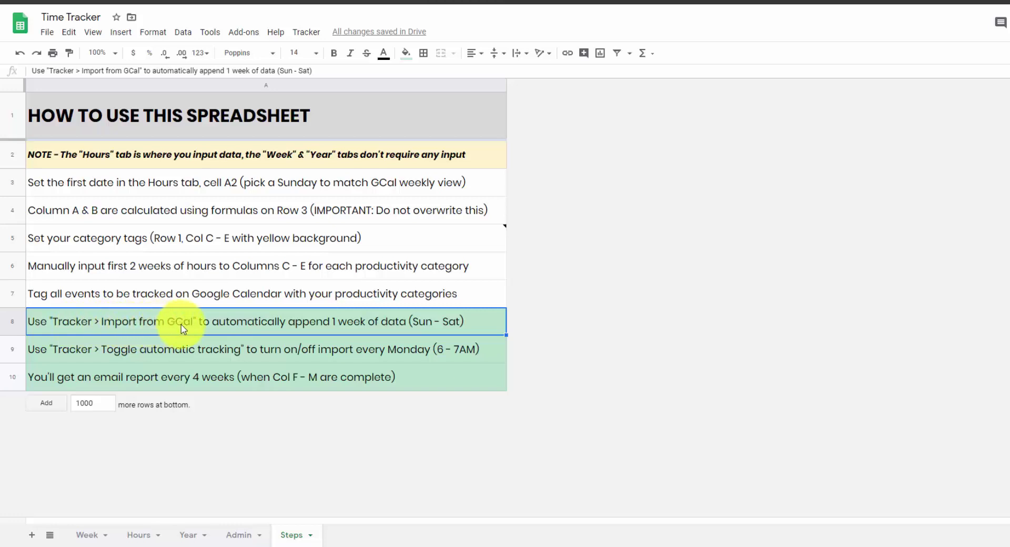
{"action": "left_click", "coordinate": [143, 536]}
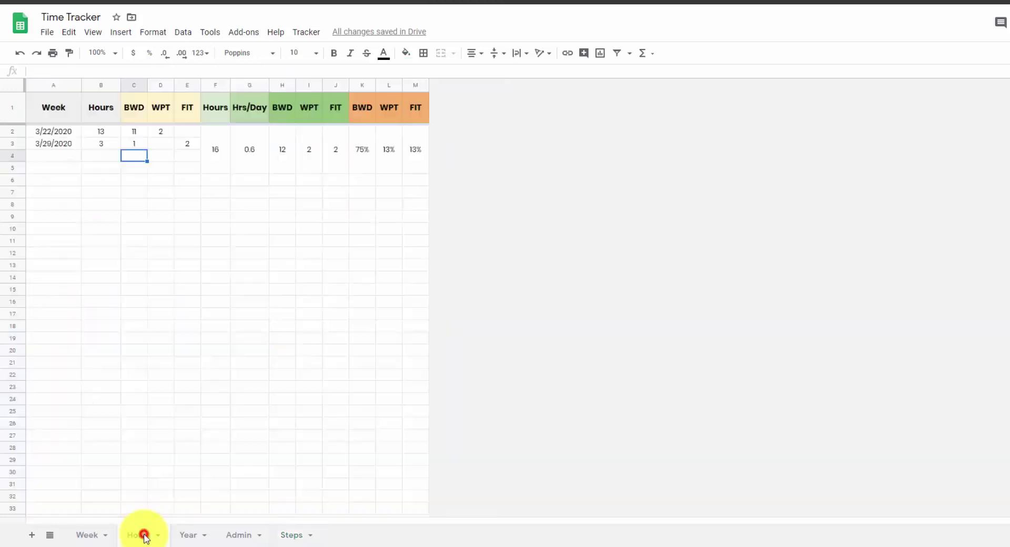
Start Tracker > Import from GCal, begin authorization and sign in with the Google account
{"action": "left_click", "coordinate": [313, 33]}
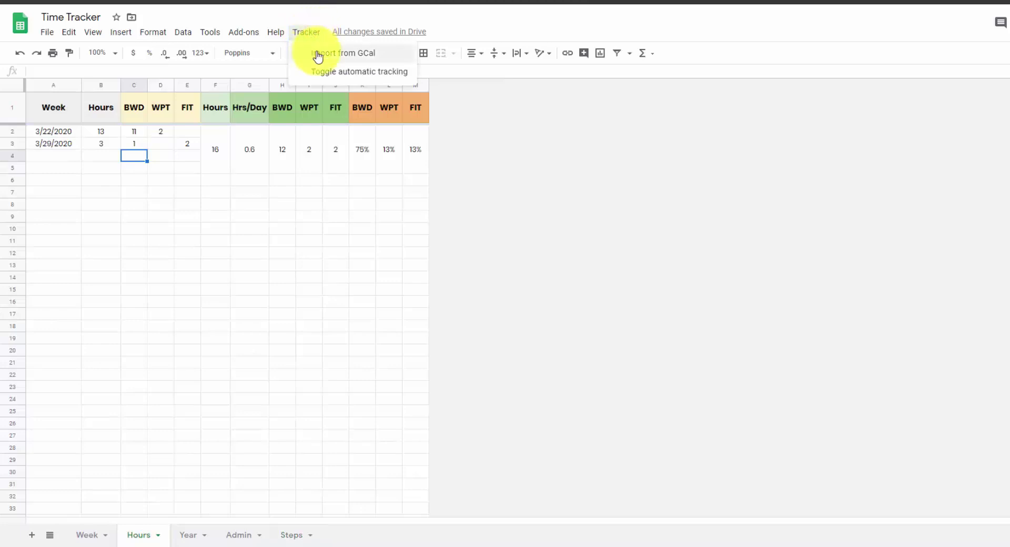
{"action": "left_click", "coordinate": [316, 53]}
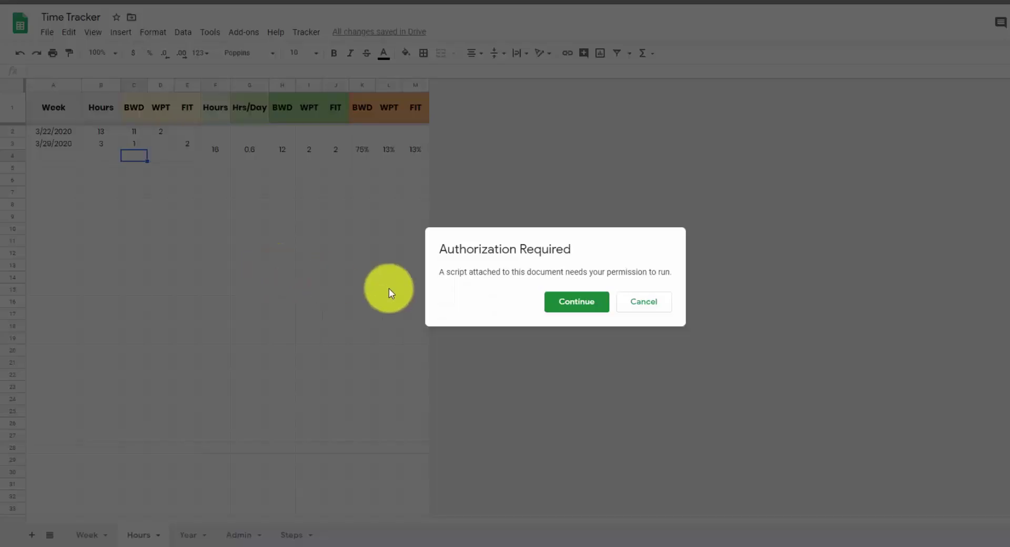
{"action": "left_click", "coordinate": [577, 303]}
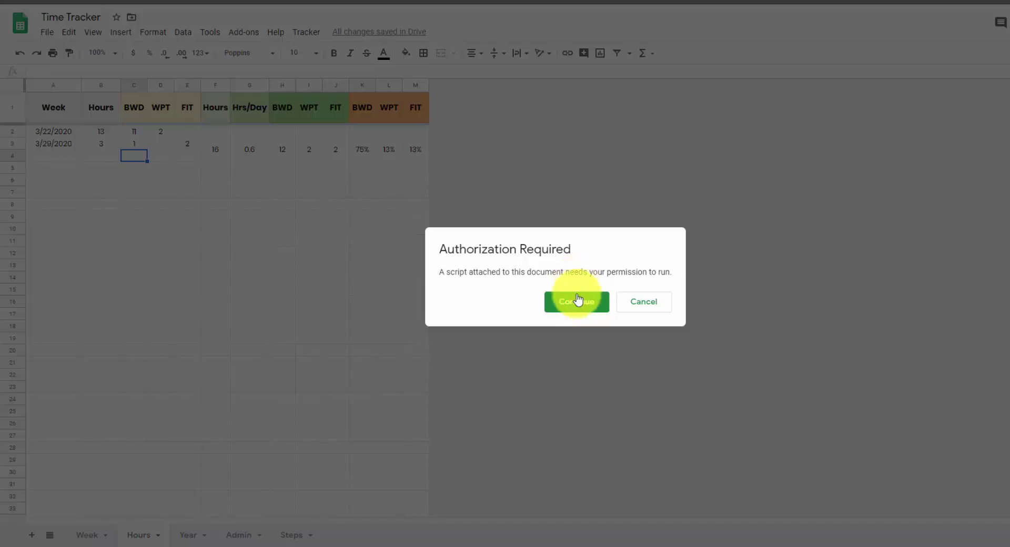
{"action": "left_click", "coordinate": [579, 303]}
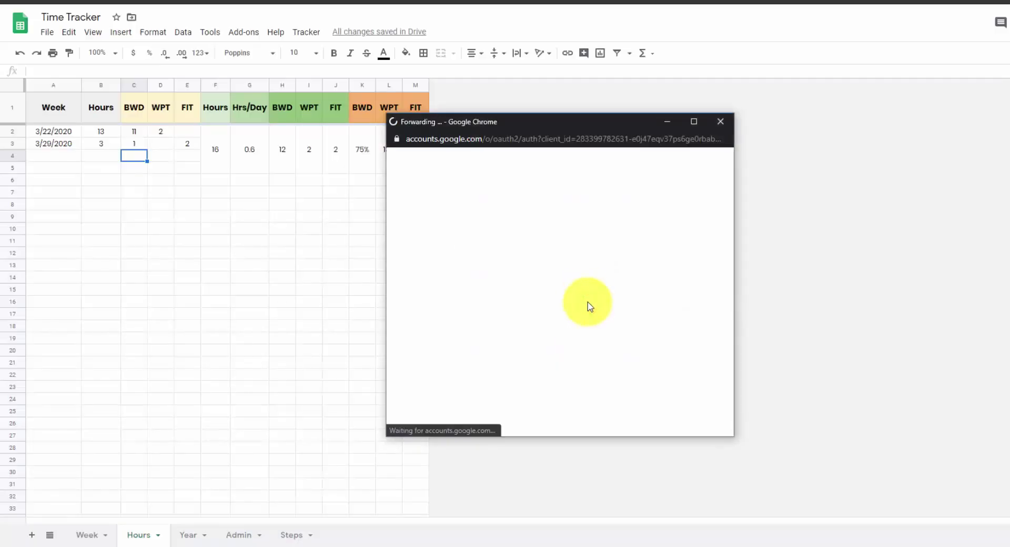
{"action": "left_click", "coordinate": [552, 119]}
{"action": "left_click_drag", "start_coordinate": [552, 119], "coordinate": [529, 71]}
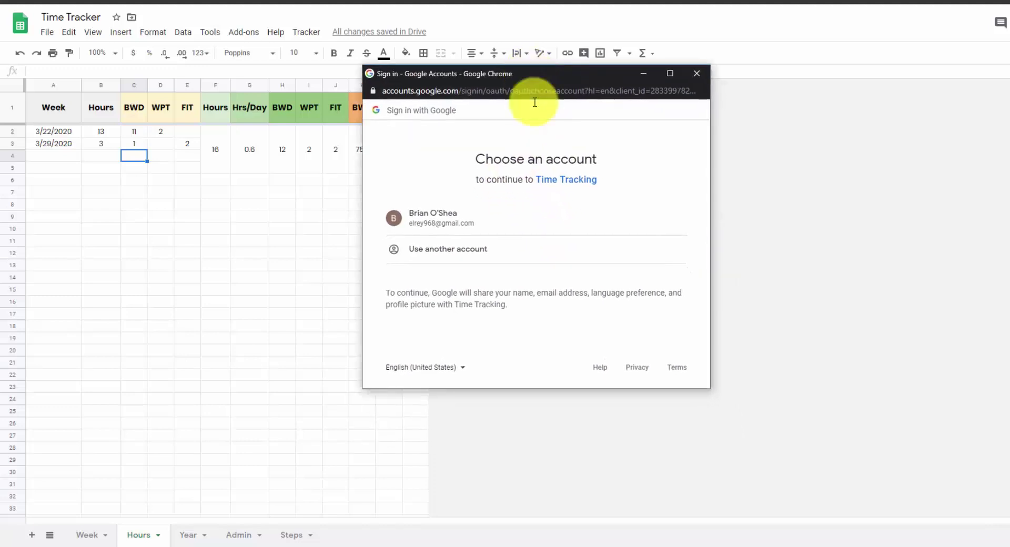
{"action": "left_click", "coordinate": [486, 222]}
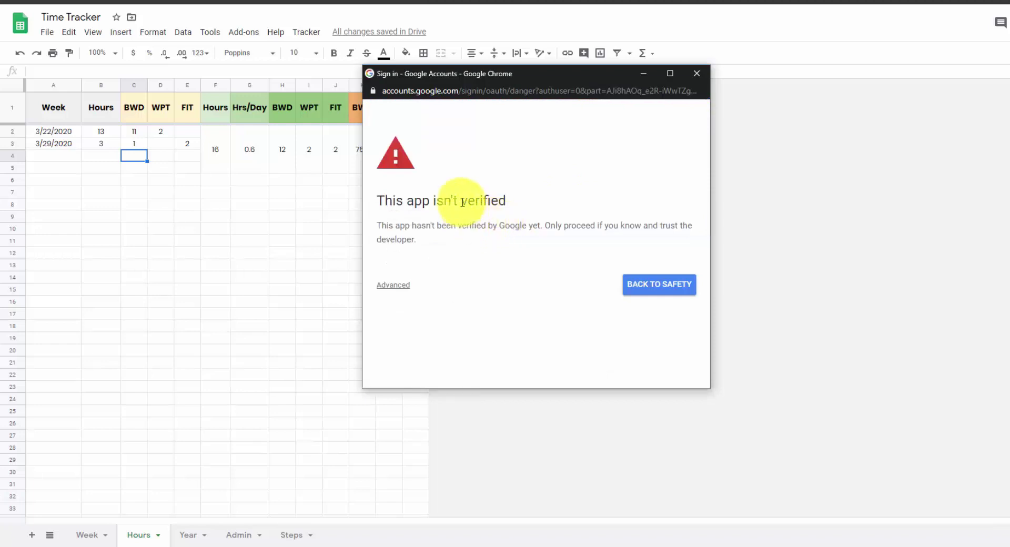
Proceed past the unverified-app warning to Time Tracking and allow it account access
{"action": "left_click_drag", "start_coordinate": [377, 201], "coordinate": [530, 203]}
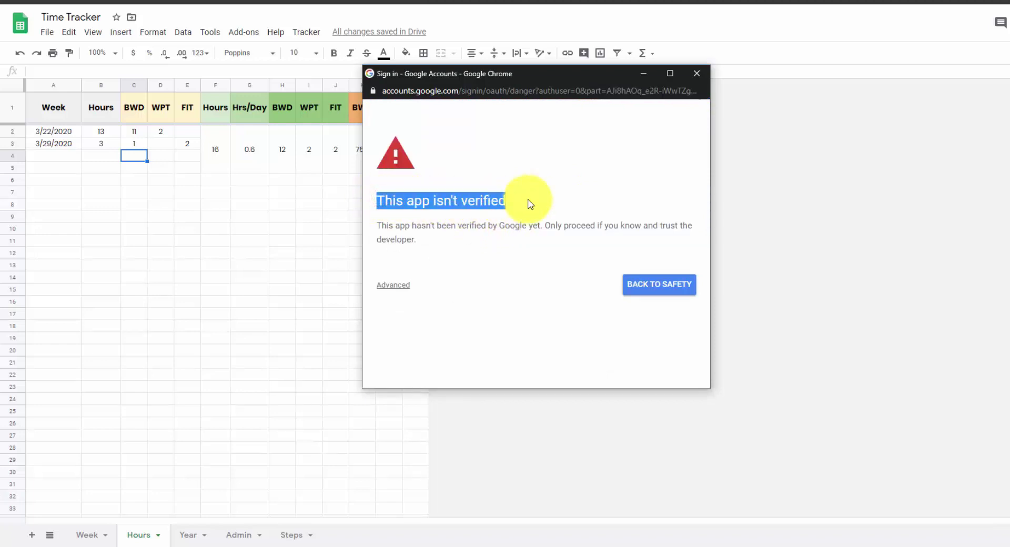
{"action": "left_click", "coordinate": [530, 204]}
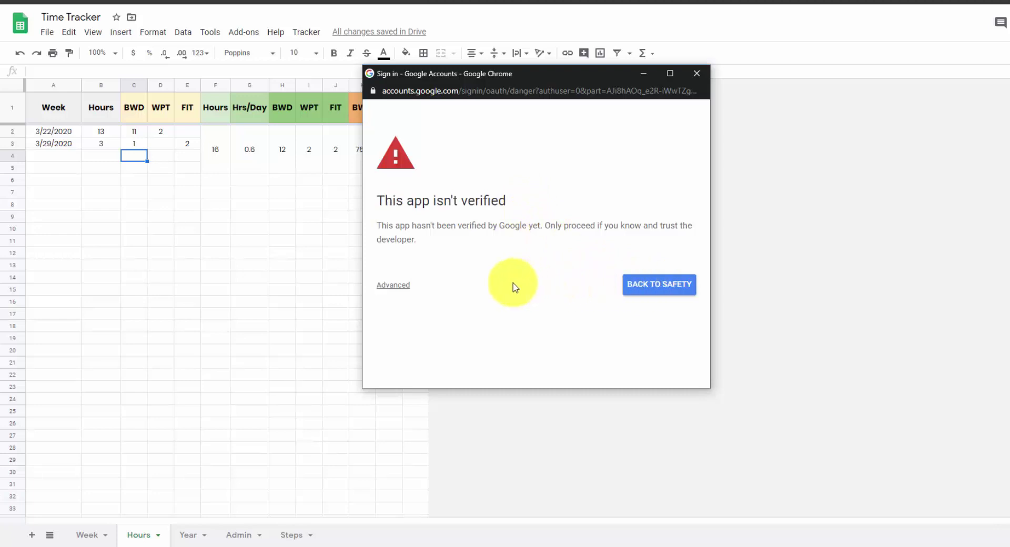
{"action": "left_click", "coordinate": [399, 285]}
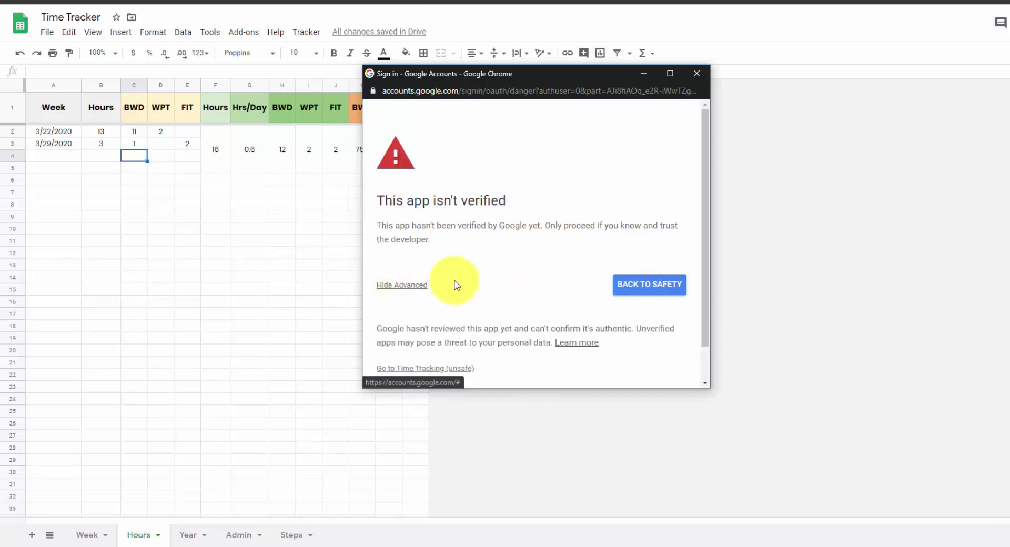
{"action": "scroll", "coordinate": [479, 276], "scroll_direction": "down", "scroll_amount": 1}
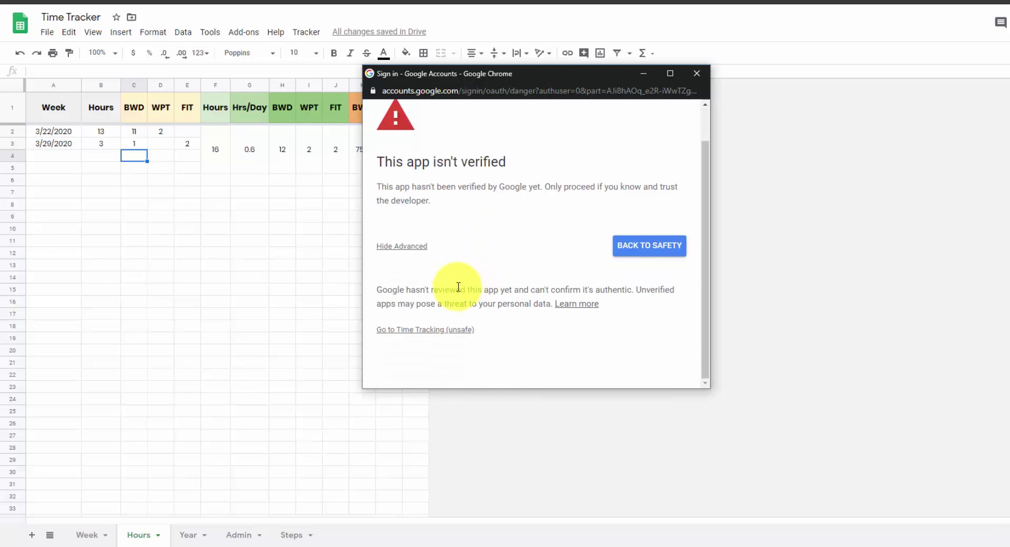
{"action": "left_click", "coordinate": [403, 330]}
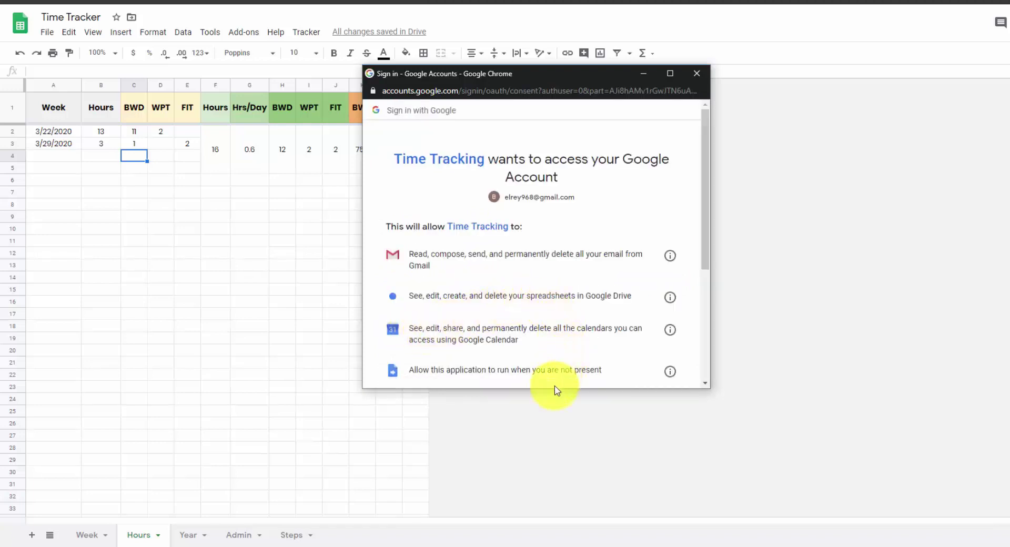
{"action": "left_click_drag", "start_coordinate": [554, 391], "coordinate": [576, 506]}
{"action": "scroll", "coordinate": [584, 447], "scroll_direction": "down", "scroll_amount": 3}
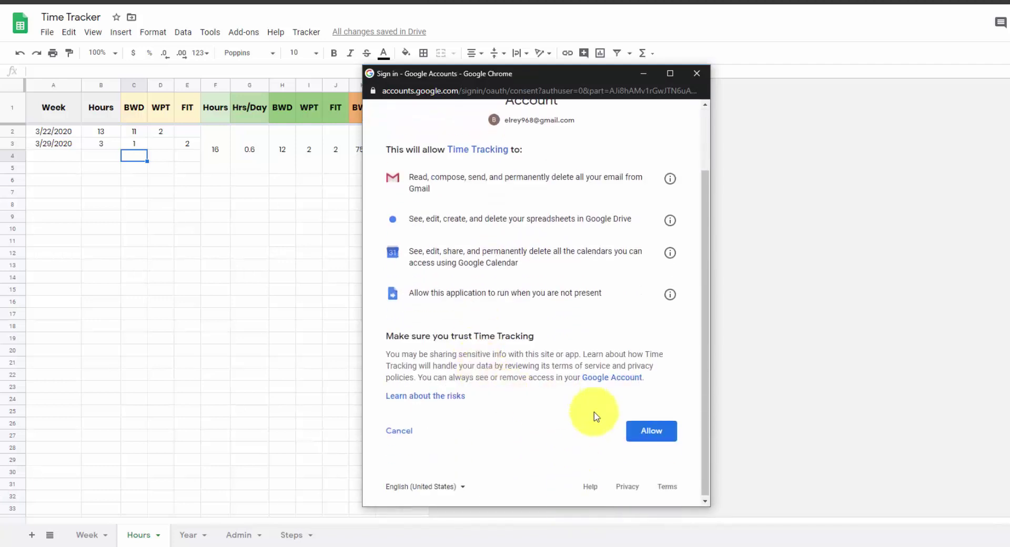
{"action": "left_click", "coordinate": [658, 428]}
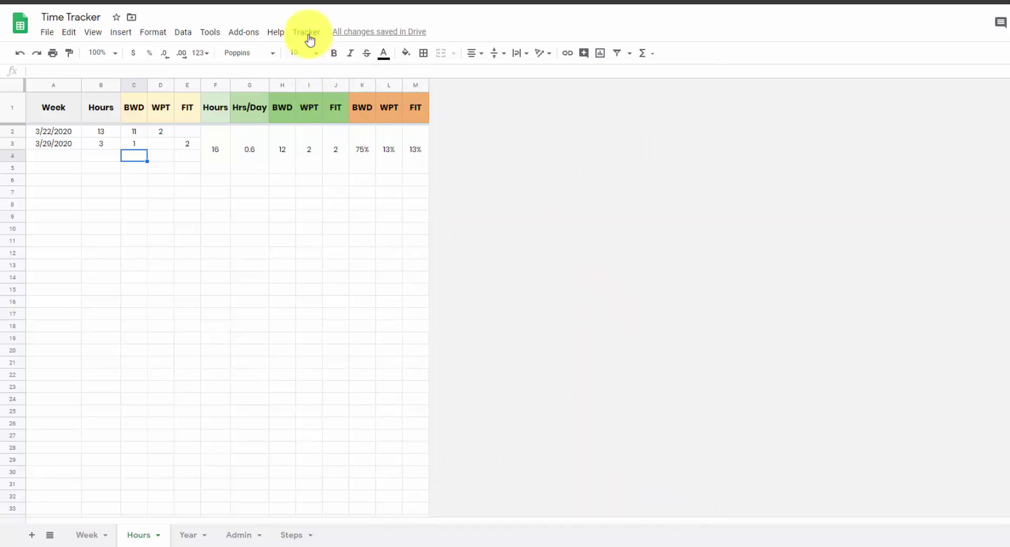
Run Import from GCal, then check the new 4/5/2020 row and its date formula on Hours
{"action": "left_click", "coordinate": [307, 37]}
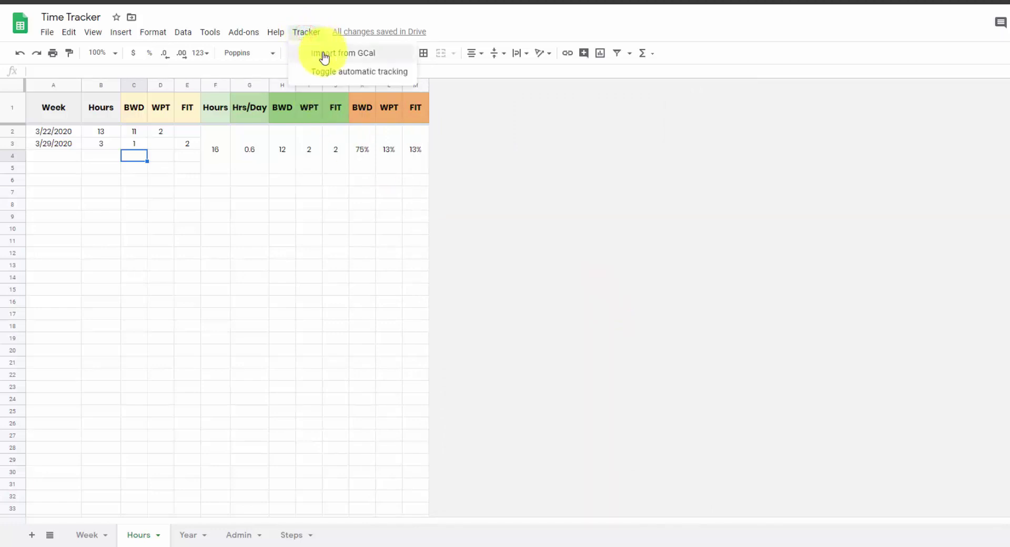
{"action": "left_click", "coordinate": [324, 55]}
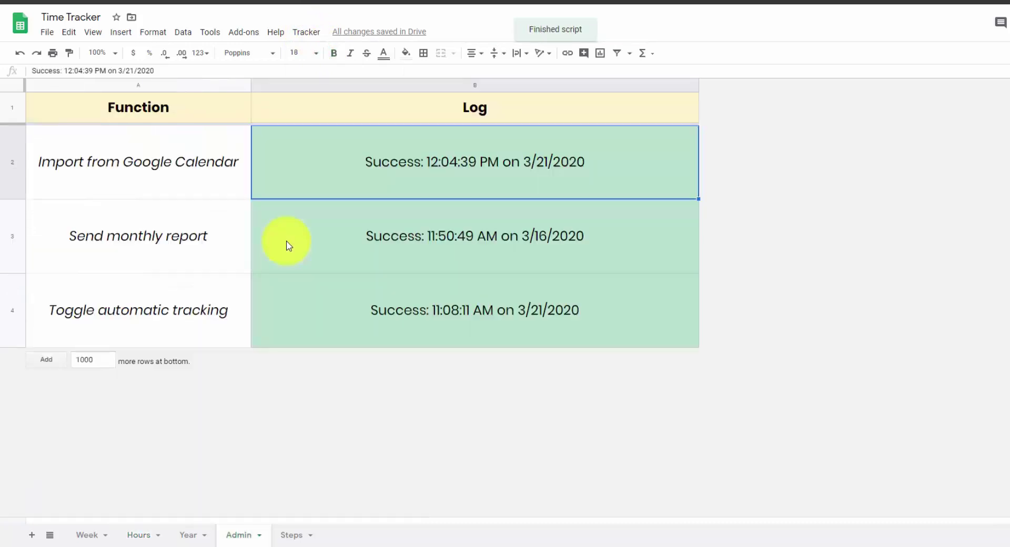
{"action": "left_click", "coordinate": [147, 535]}
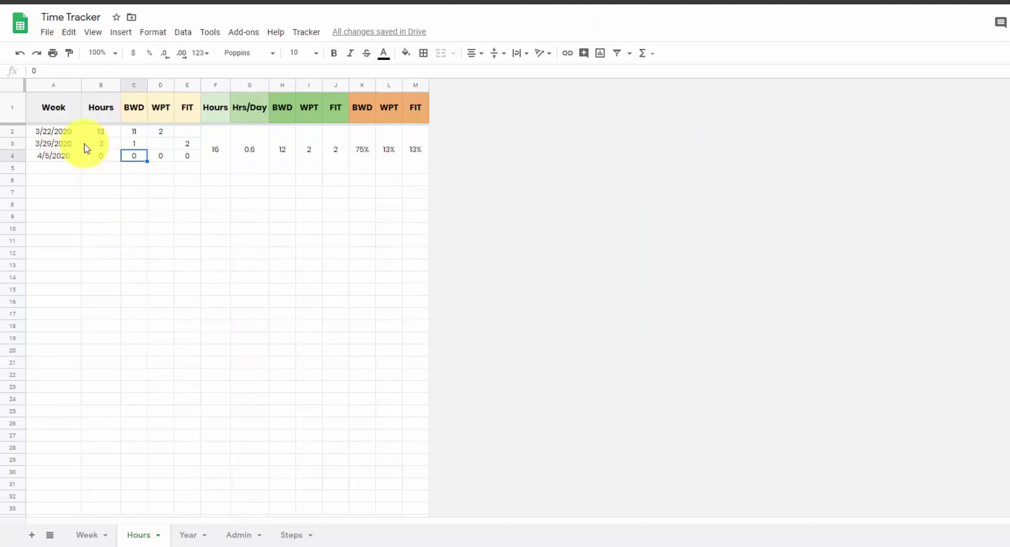
{"action": "left_click", "coordinate": [59, 131]}
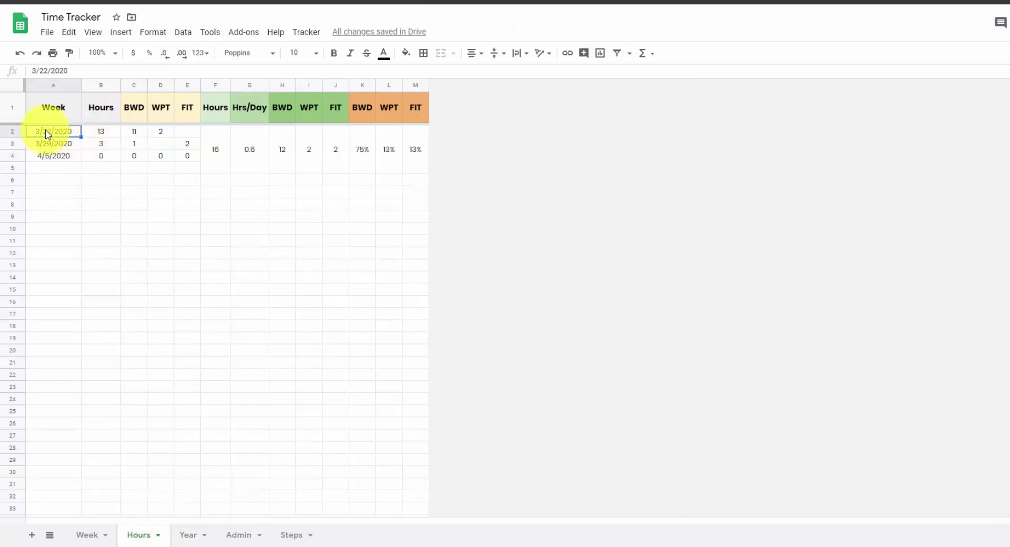
{"action": "left_click", "coordinate": [56, 155]}
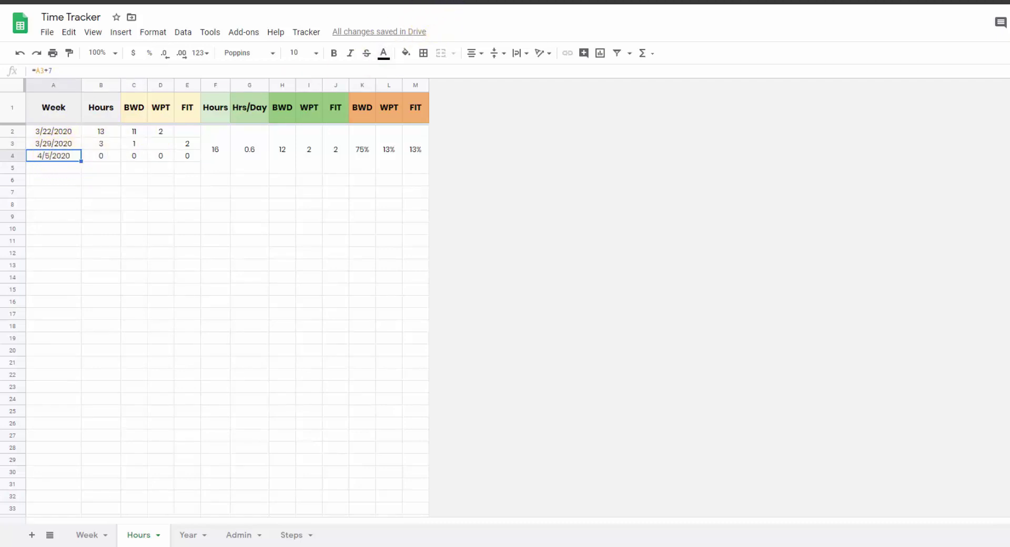
{"action": "left_click", "coordinate": [455, 2]}
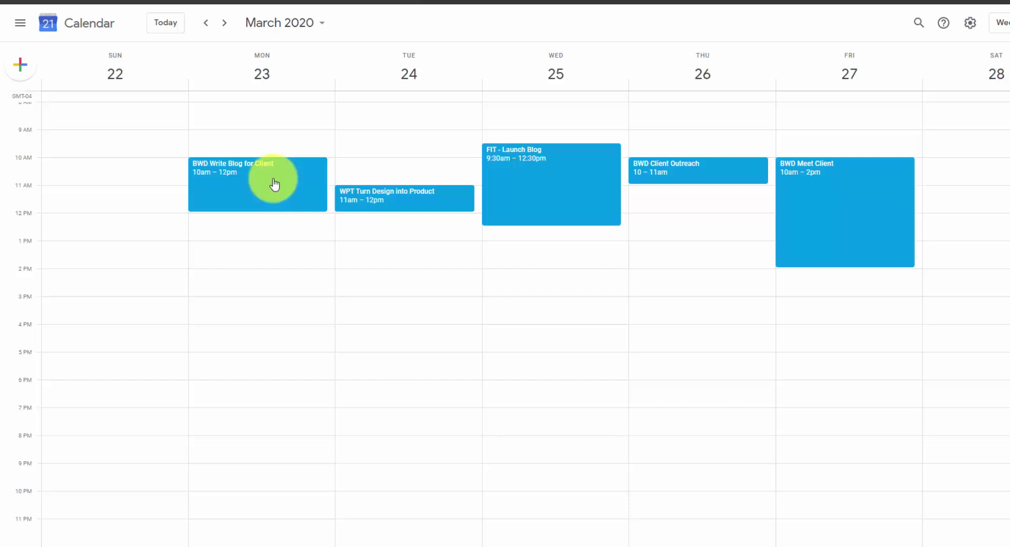
Advance Google Calendar to the April 5–11, 2020 week and view the BWD Client Outreach event
{"action": "key", "text": "n"}
{"action": "key", "text": "n"}
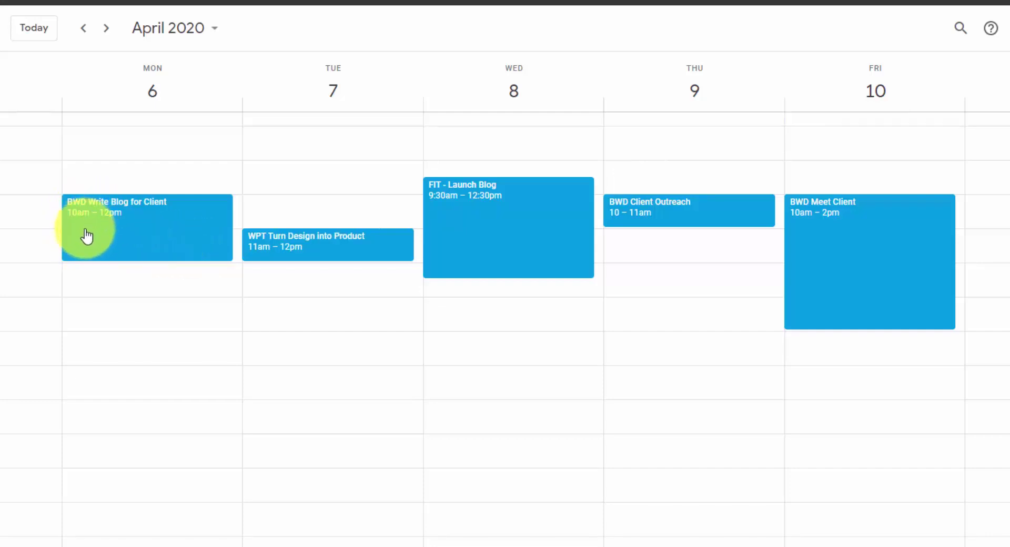
{"action": "left_click", "coordinate": [701, 218]}
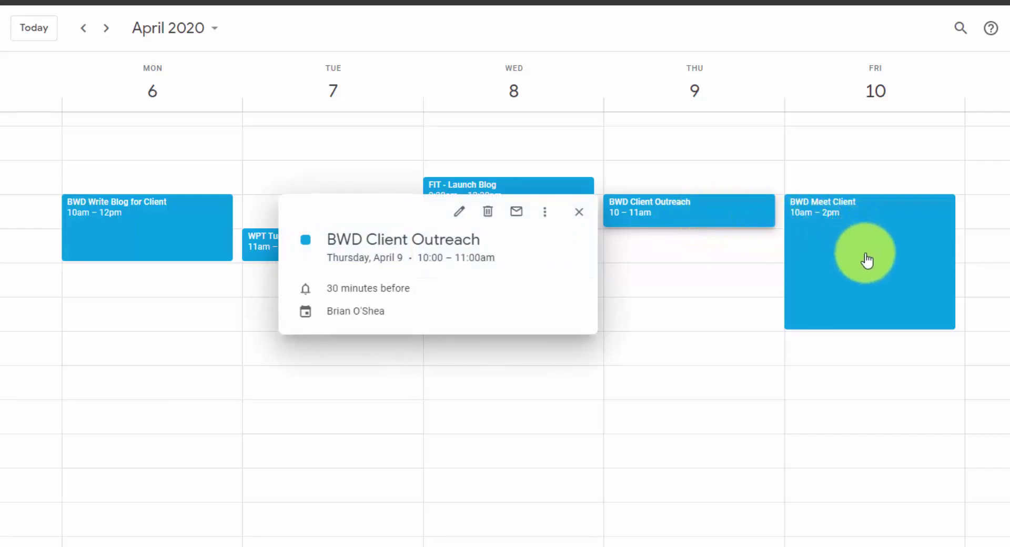
{"action": "left_click", "coordinate": [721, 267]}
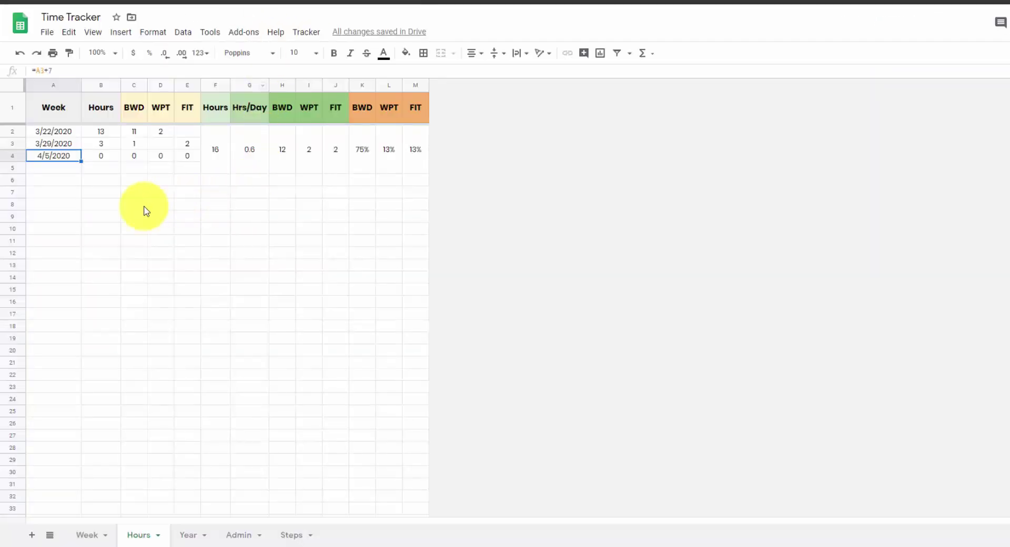
Clear the zero-filled 4/5/2020 row A4:E4 and rerun Tracker > Import from GCal
{"action": "left_click", "coordinate": [65, 155]}
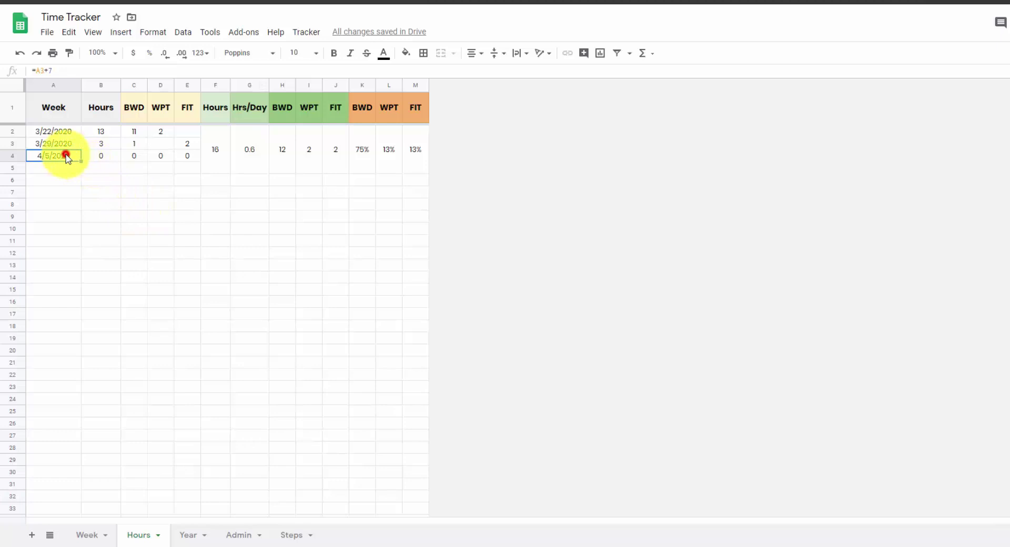
{"action": "left_click_drag", "start_coordinate": [66, 155], "coordinate": [186, 156]}
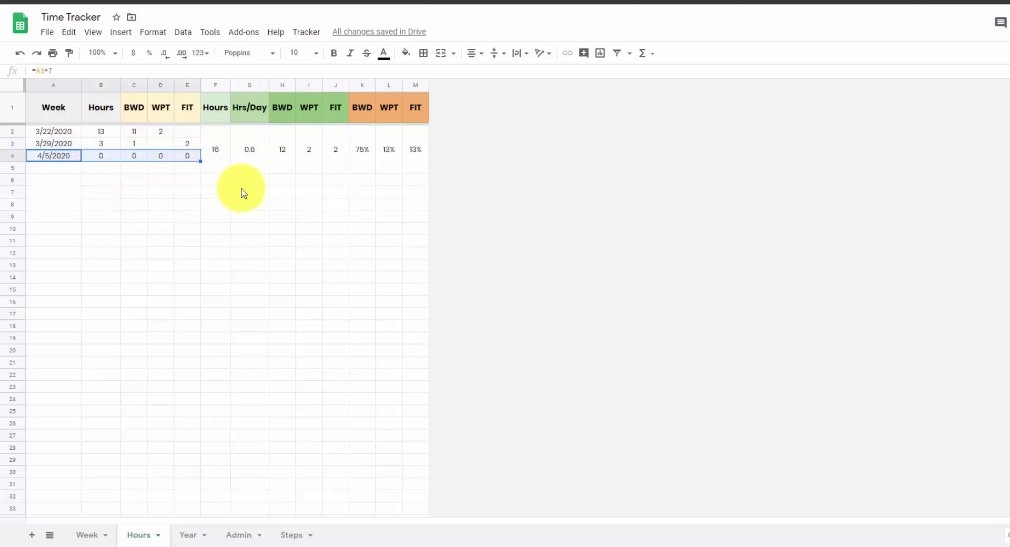
{"action": "key", "text": "Delete"}
{"action": "left_click", "coordinate": [55, 156]}
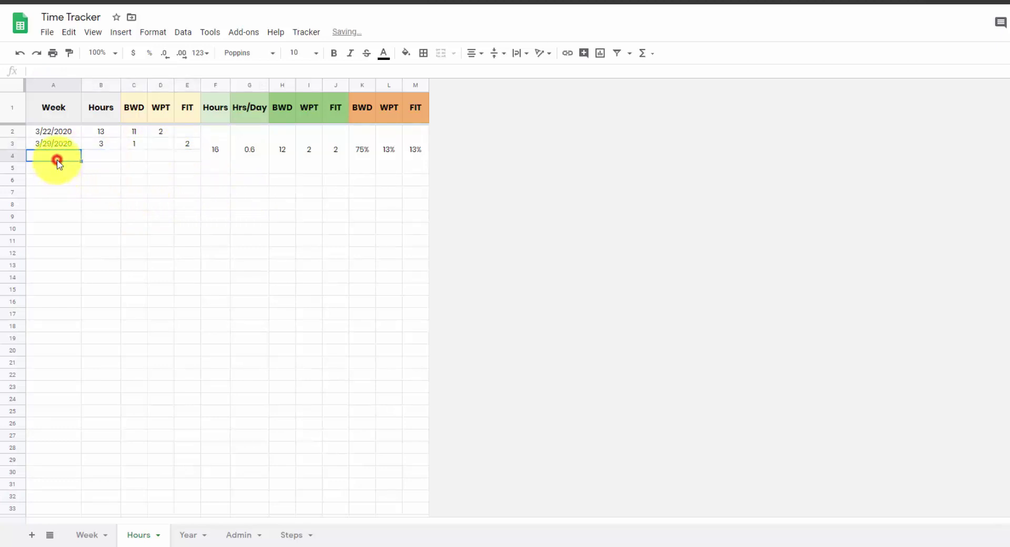
{"action": "left_click", "coordinate": [307, 35]}
{"action": "left_click", "coordinate": [313, 51]}
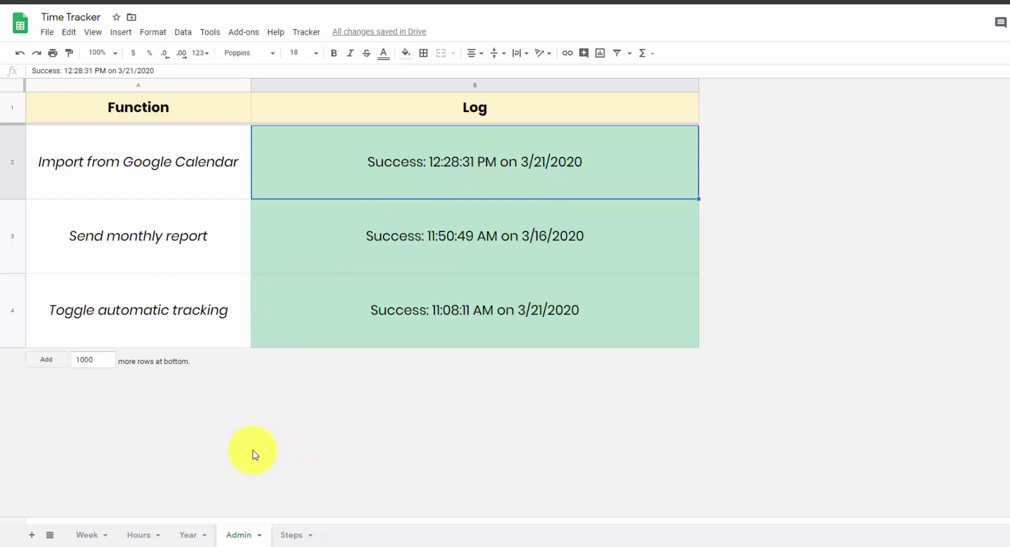
On the Hours sheet, verify the 4/5/2020 total of 11 hours: BWD 7, WPT 1, FIT 3
{"action": "left_click", "coordinate": [108, 535]}
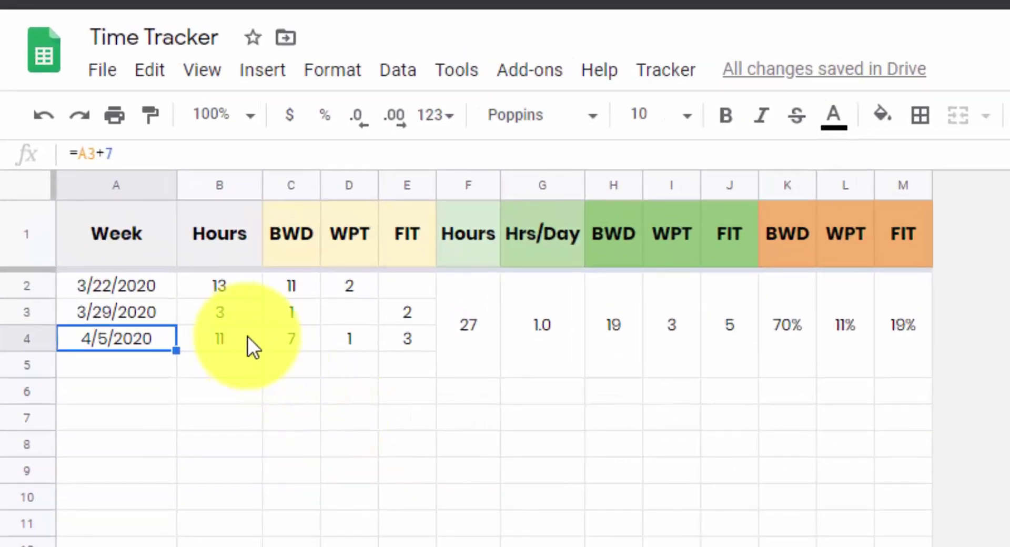
{"action": "left_click_drag", "start_coordinate": [286, 345], "coordinate": [420, 336]}
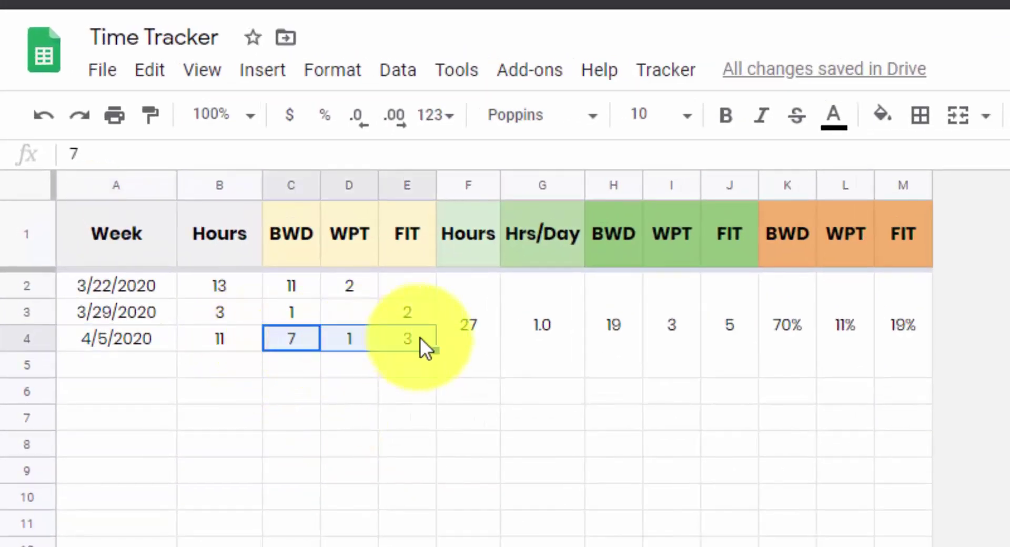
{"action": "left_click", "coordinate": [225, 337]}
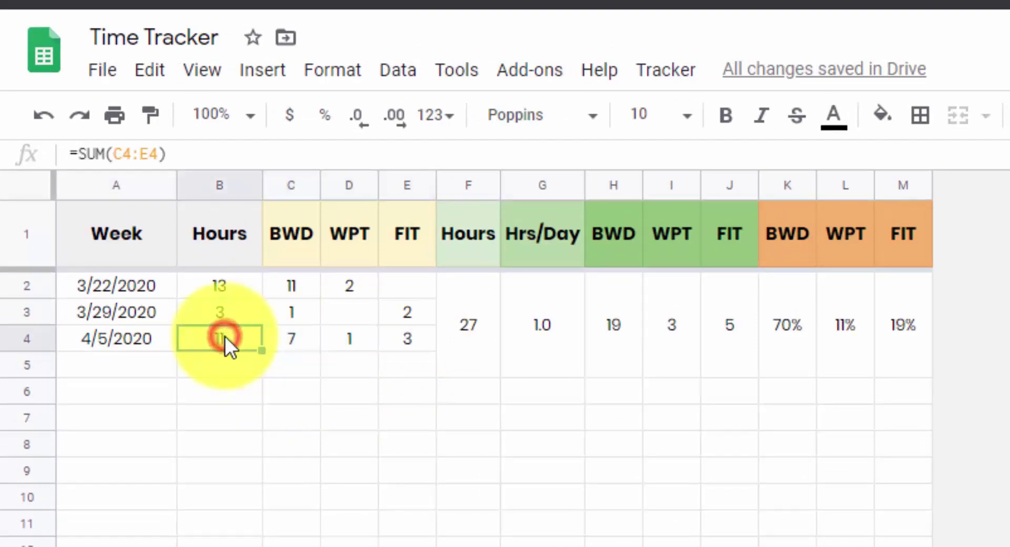
{"action": "left_click", "coordinate": [288, 339]}
{"action": "left_click", "coordinate": [347, 342]}
{"action": "left_click", "coordinate": [421, 340]}
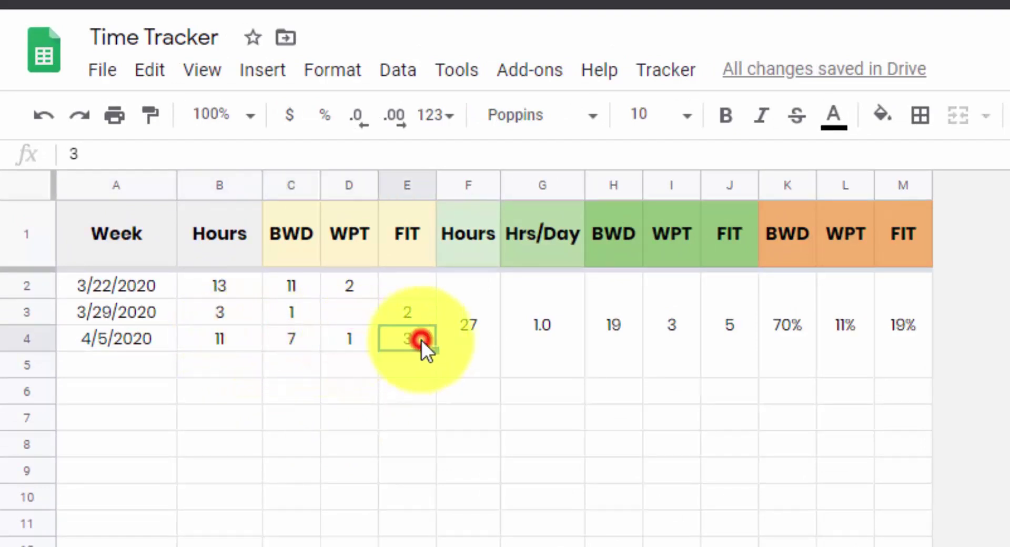
{"action": "left_click", "coordinate": [333, 340]}
{"action": "left_click", "coordinate": [307, 340]}
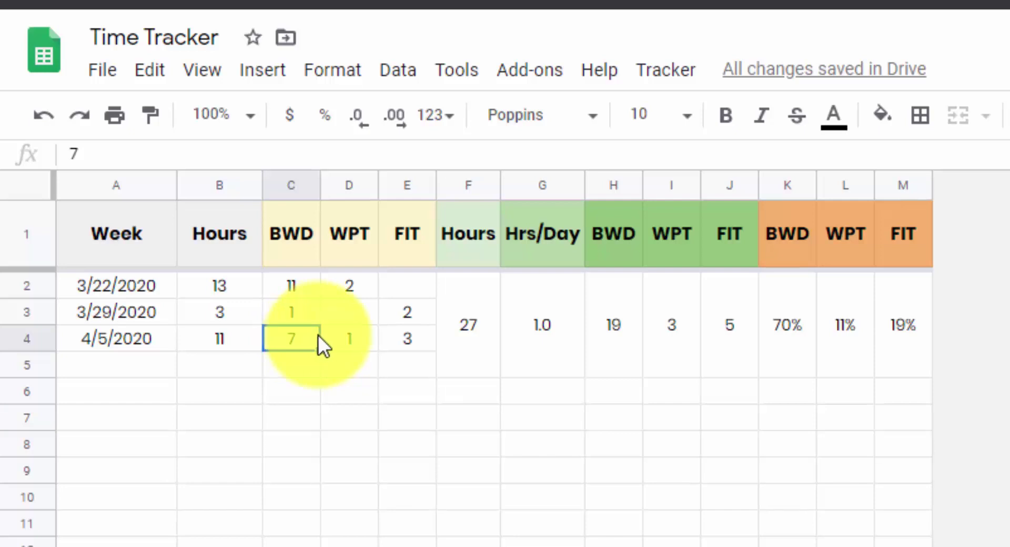
{"action": "left_click", "coordinate": [370, 408]}
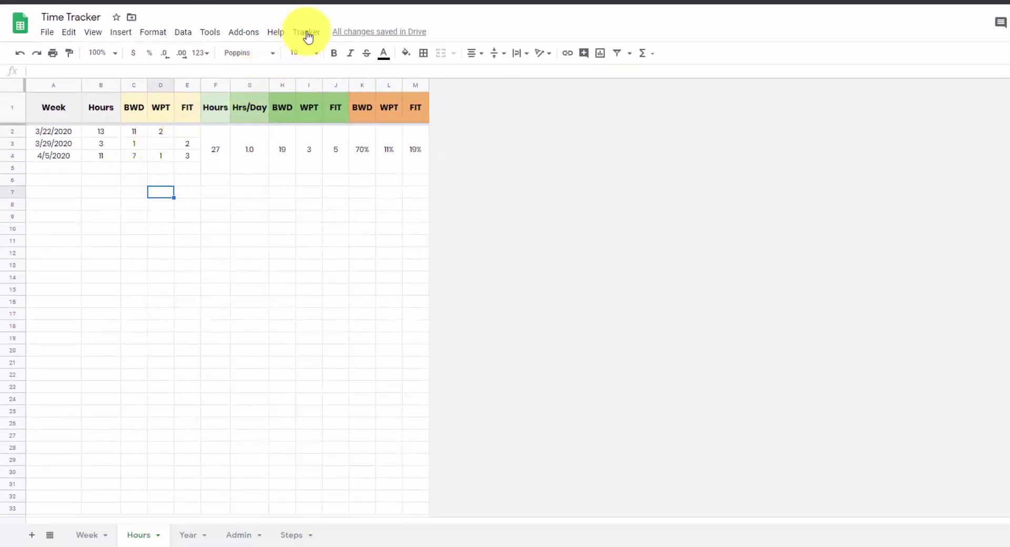
Enable automatic tracking via Tracker > Toggle automatic tracking, confirming with Yes and Ok
{"action": "left_click", "coordinate": [307, 34]}
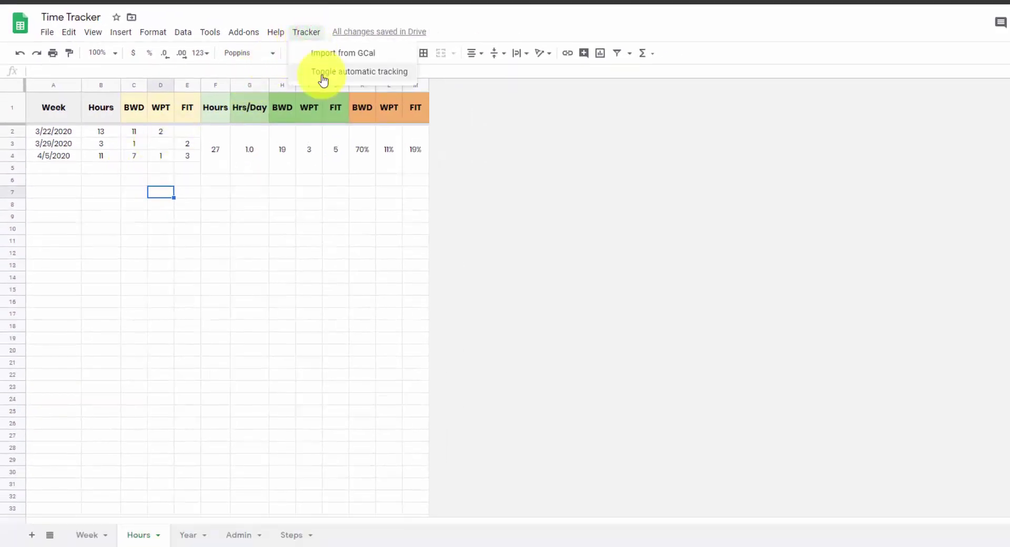
{"action": "left_click", "coordinate": [345, 73]}
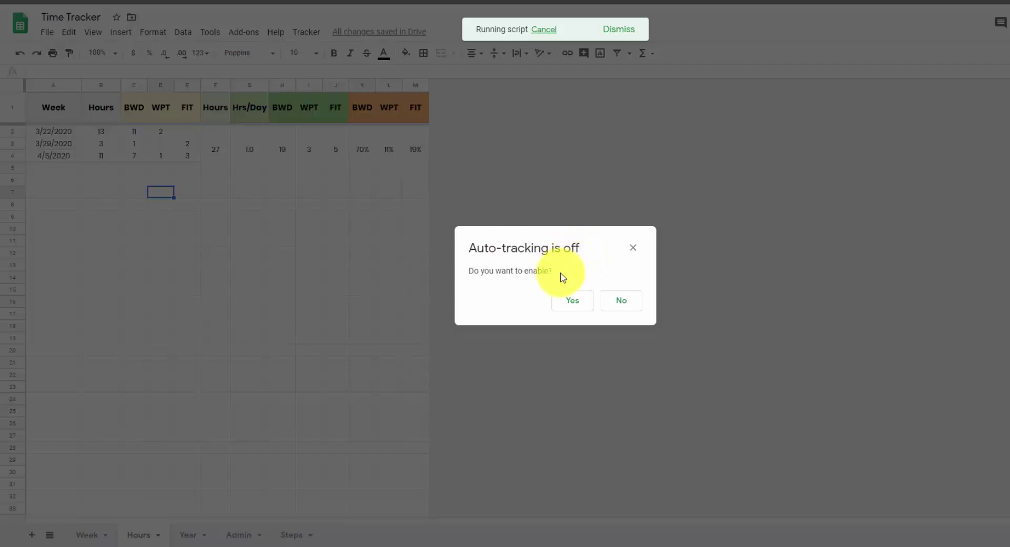
{"action": "left_click", "coordinate": [588, 305]}
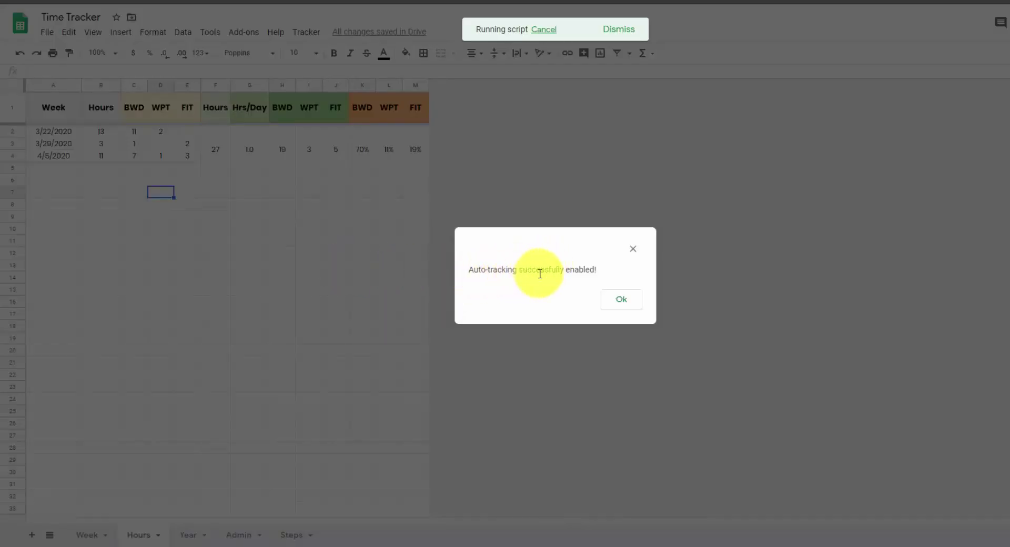
{"action": "left_click", "coordinate": [624, 303]}
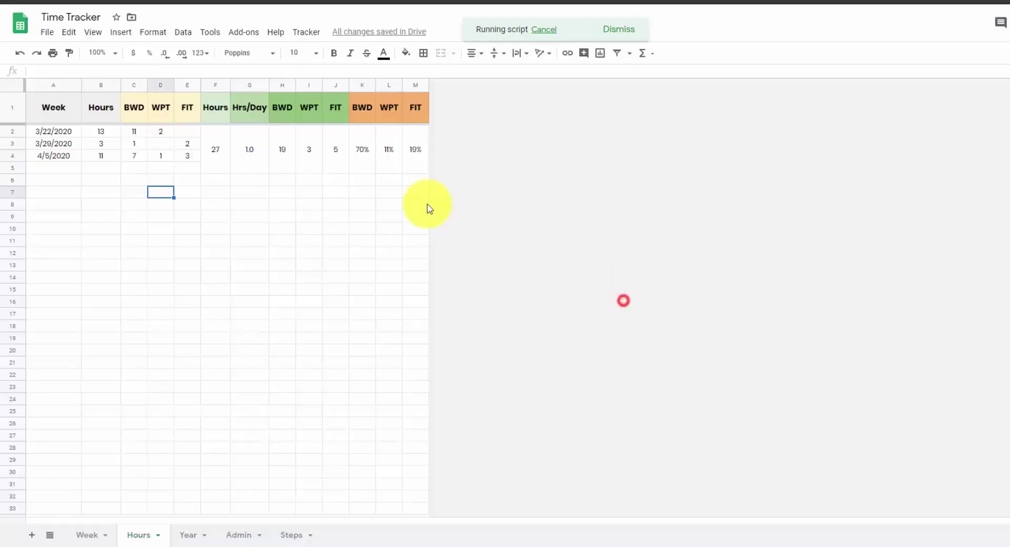
{"action": "left_click", "coordinate": [305, 33]}
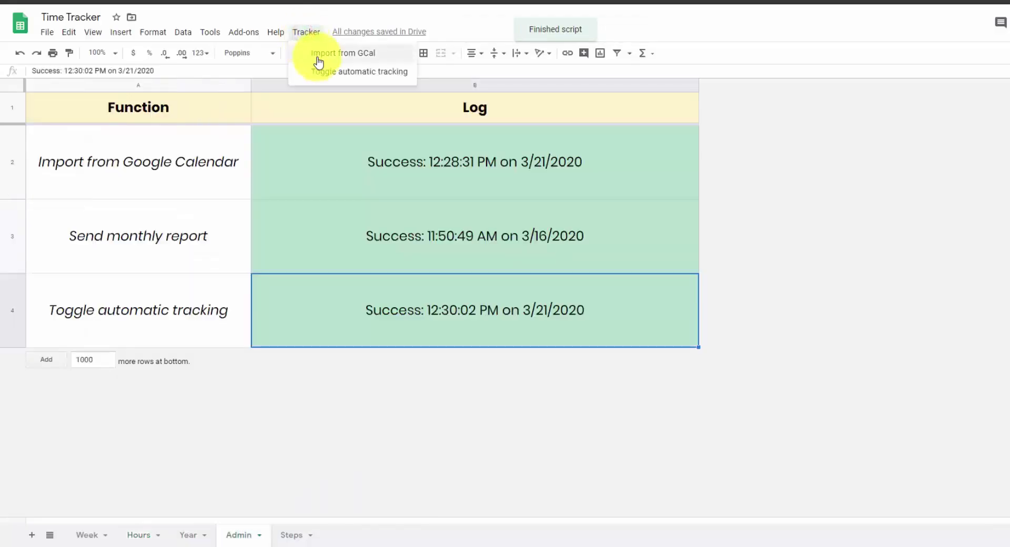
{"action": "left_click", "coordinate": [304, 32]}
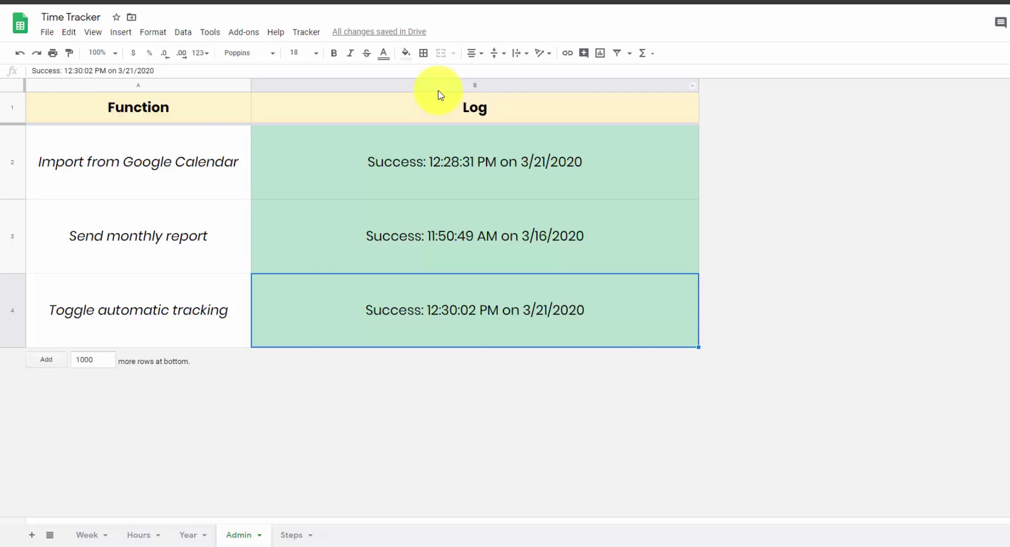
Open the Week sheet and read the Weekly Productivity chart's bars, including 4/5/2020 at 11 hours
{"action": "left_click", "coordinate": [86, 534]}
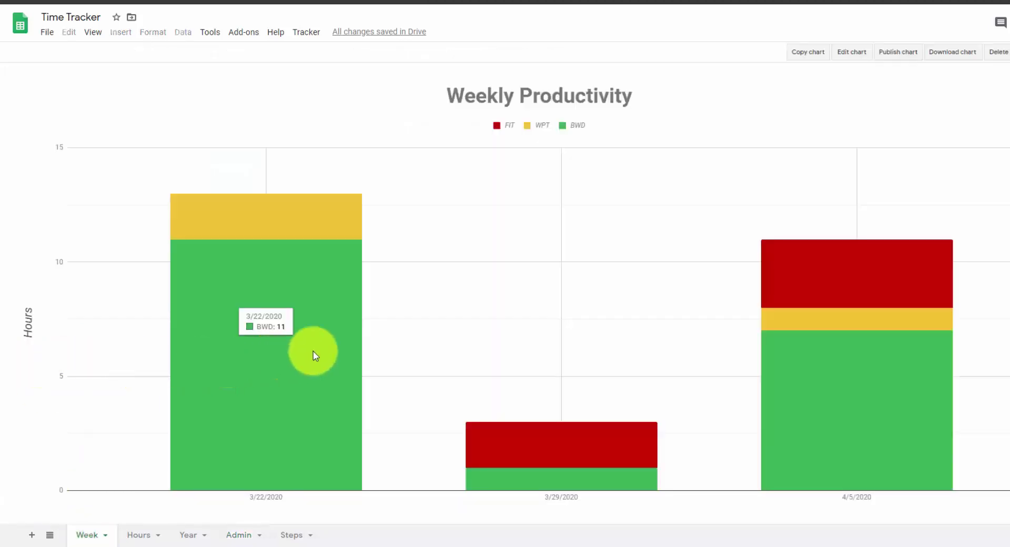
{"action": "mouse_move", "coordinate": [234, 344]}
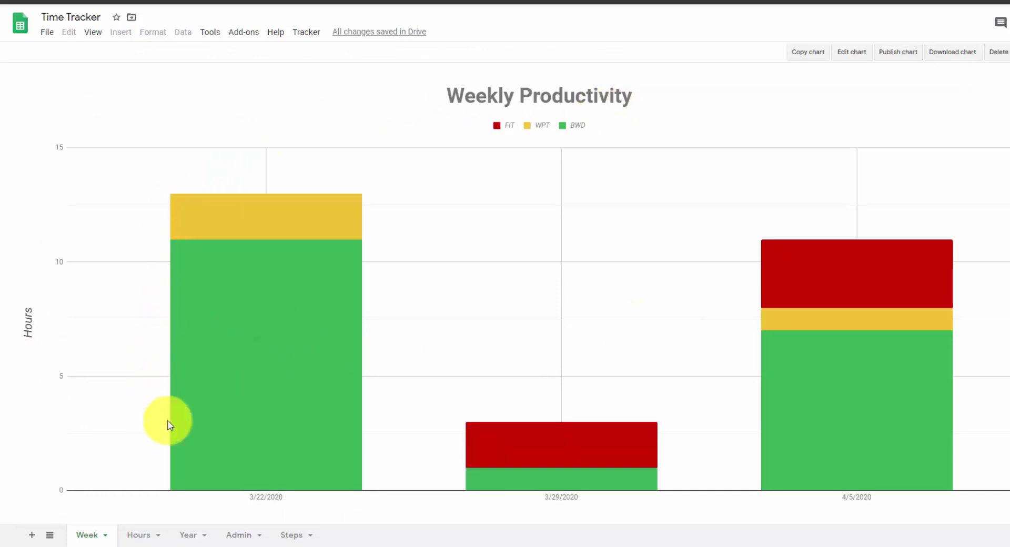
{"action": "mouse_move", "coordinate": [890, 413]}
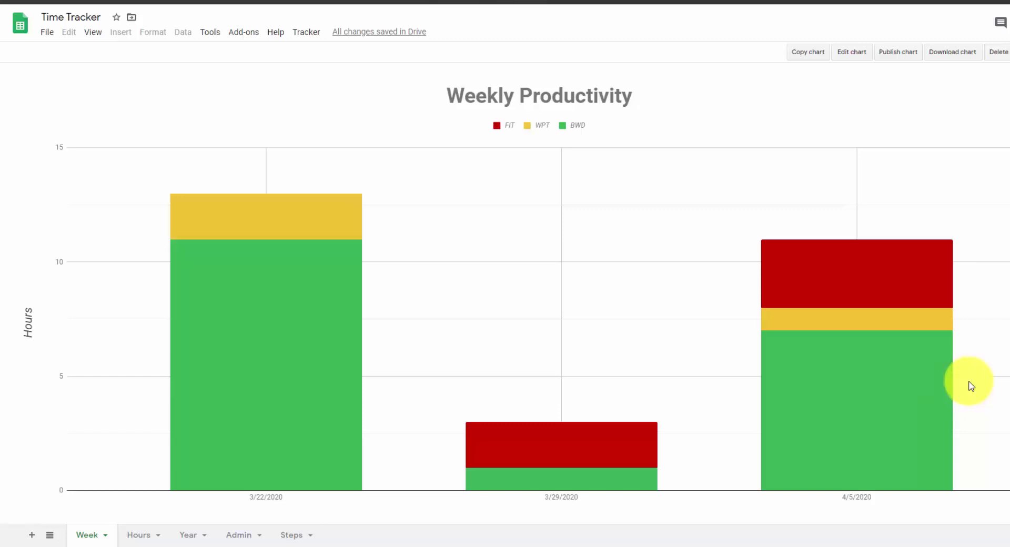
{"action": "mouse_move", "coordinate": [783, 393]}
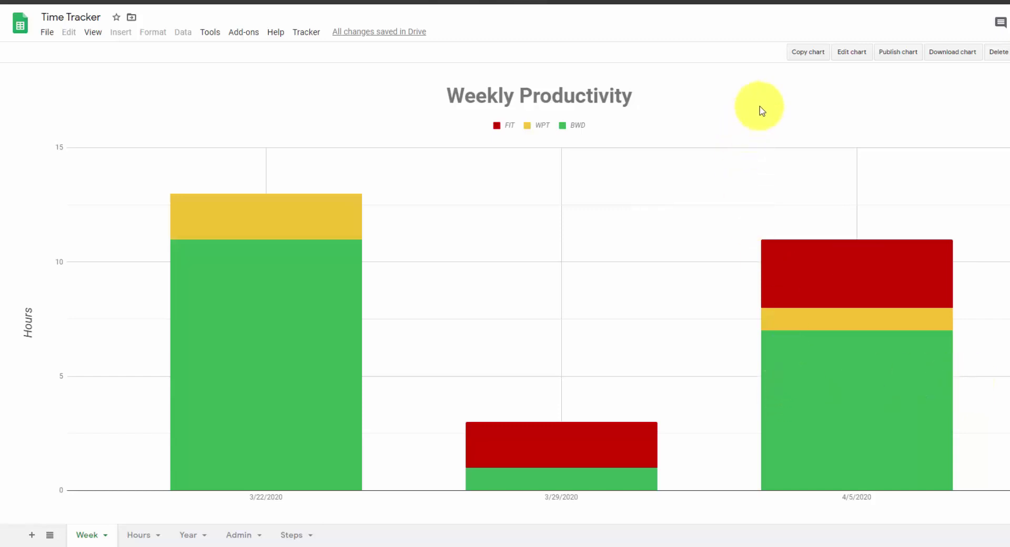